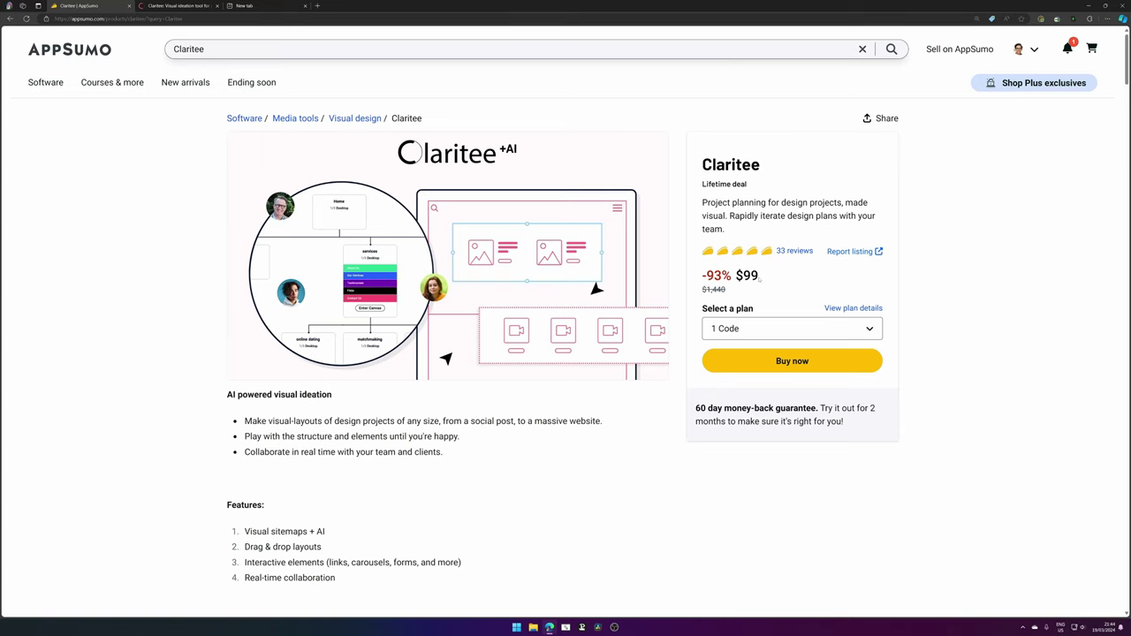
# Highlight the $99 lifetime deal price and scroll through the AppSumo Claritee listing
pyautogui.moveTo(760, 279); pyautogui.dragTo(736, 278)
pyautogui.scroll(-3, 531, 442)
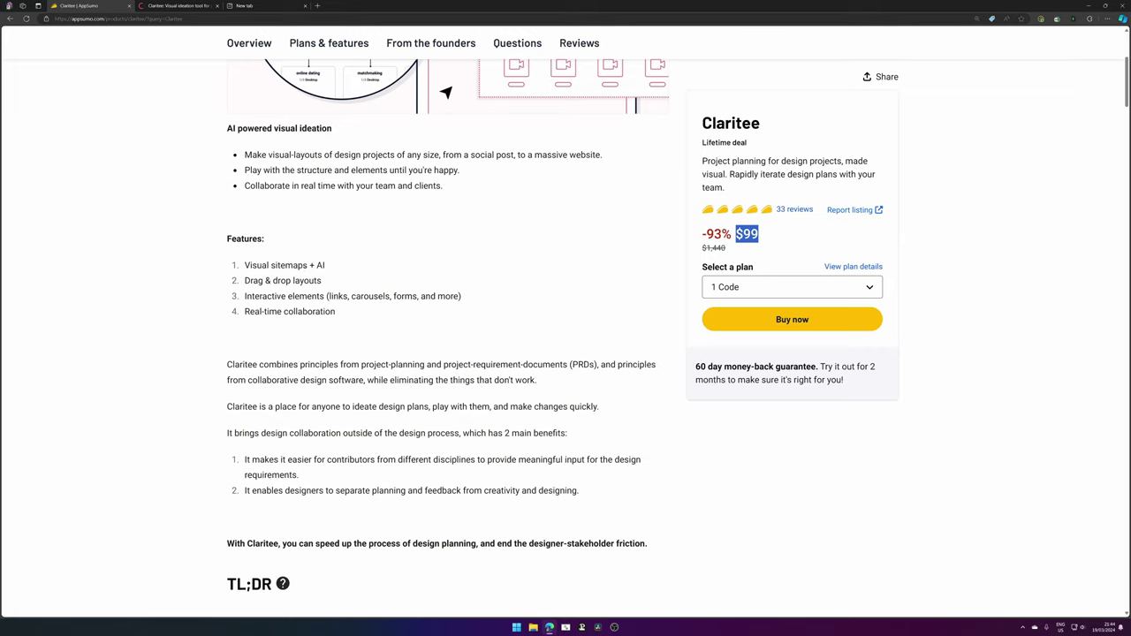
pyautogui.scroll(-4, 536, 323)
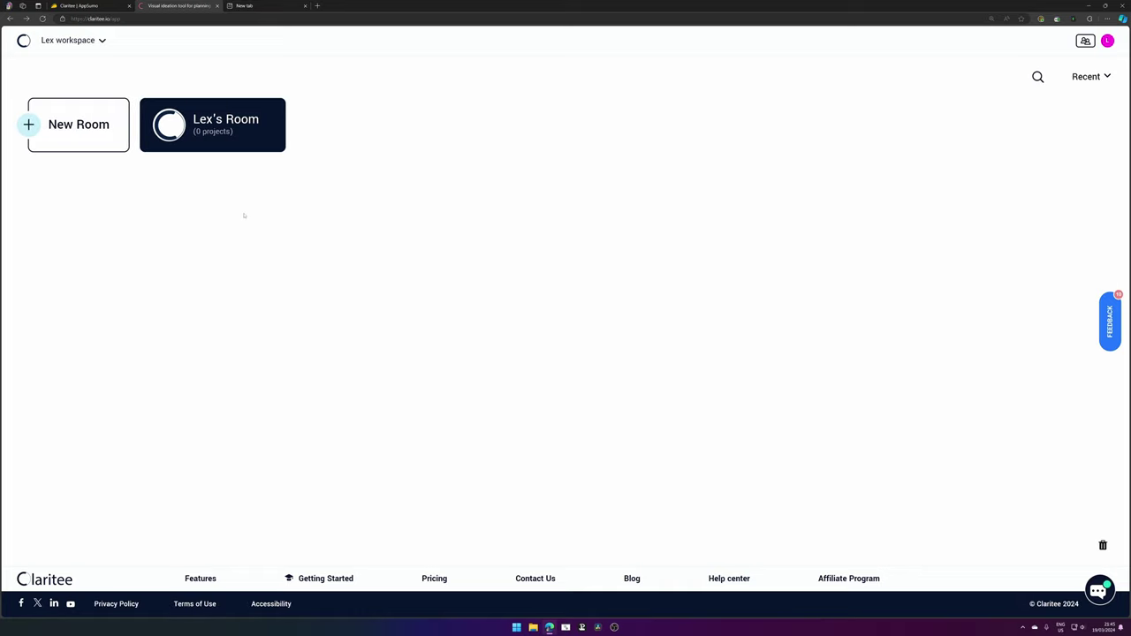
# Start a new AI-assistant Sitemapping project inside the workspace room
pyautogui.click(186, 130)
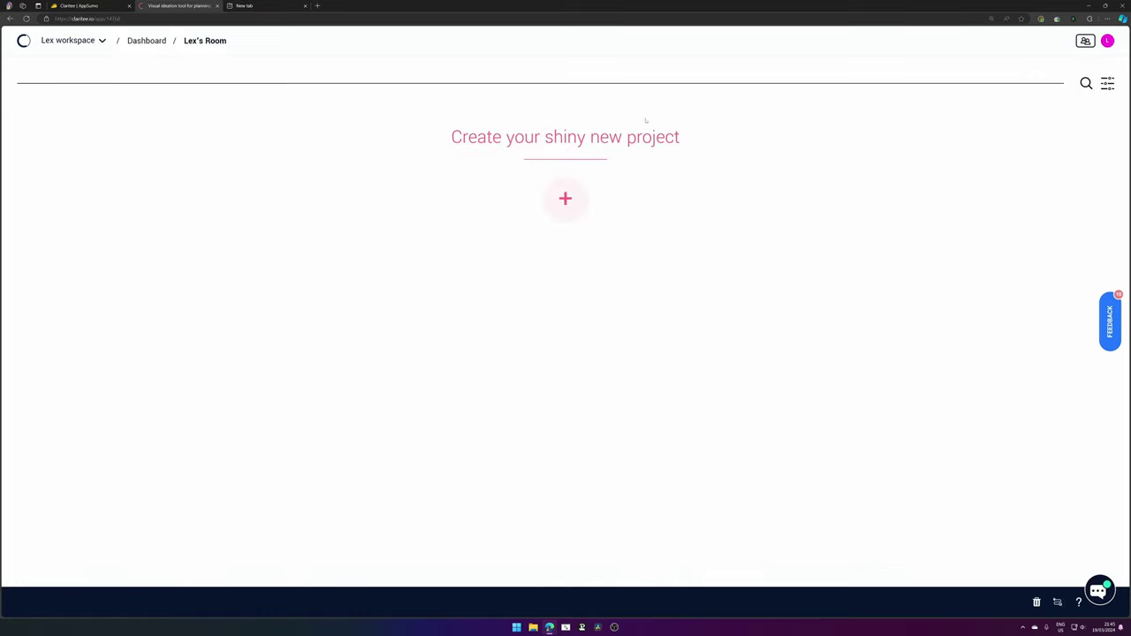
pyautogui.click(563, 202)
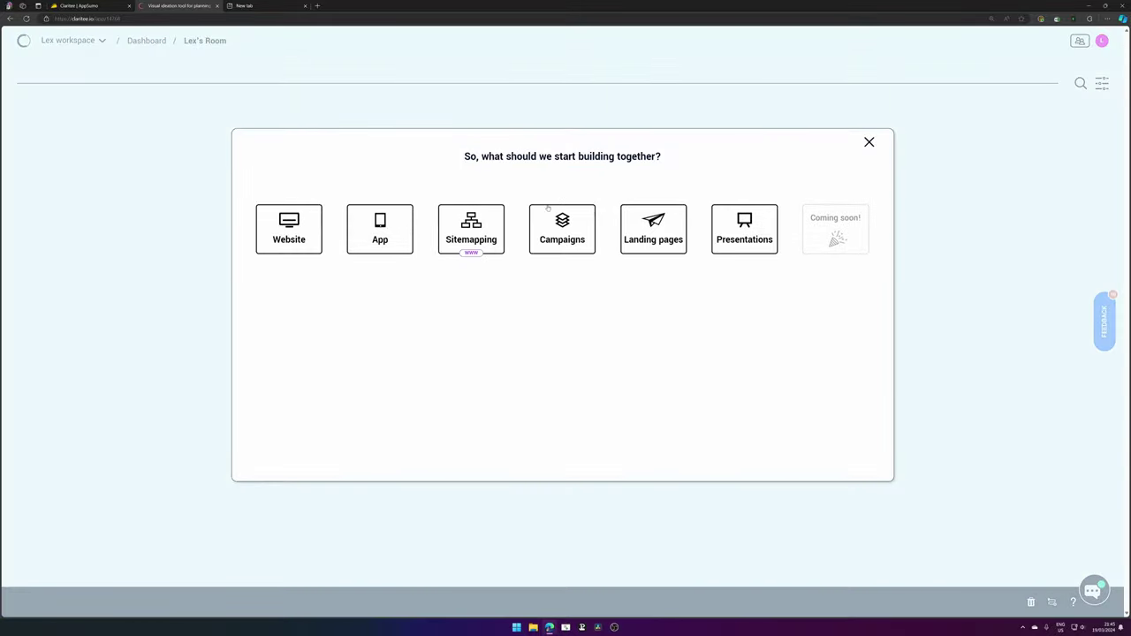
pyautogui.click(500, 251)
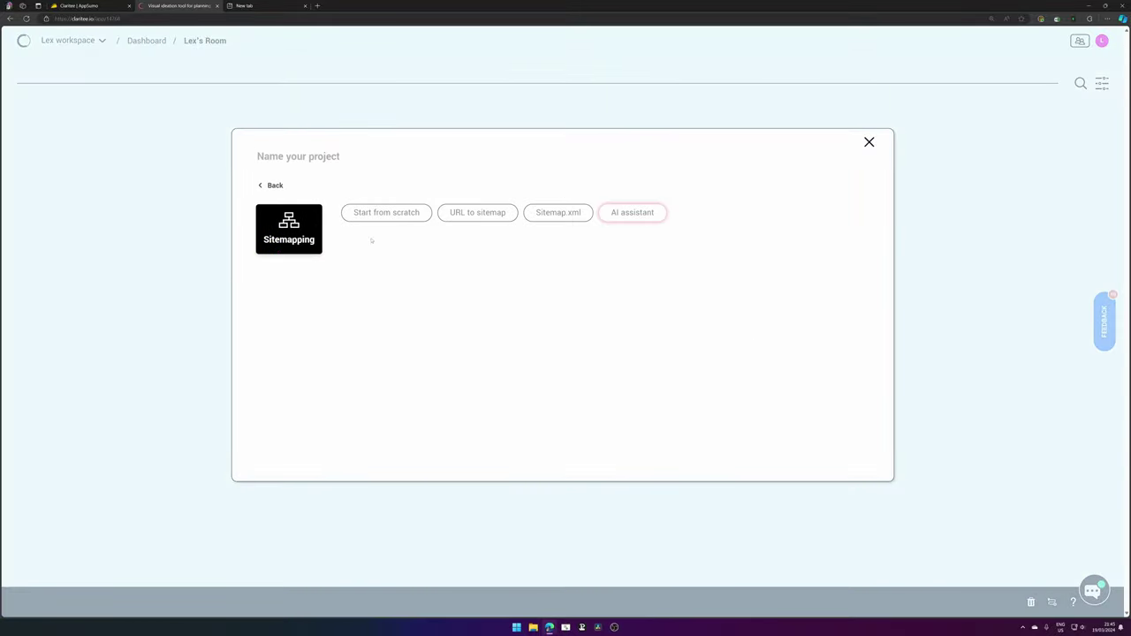
pyautogui.click(626, 215)
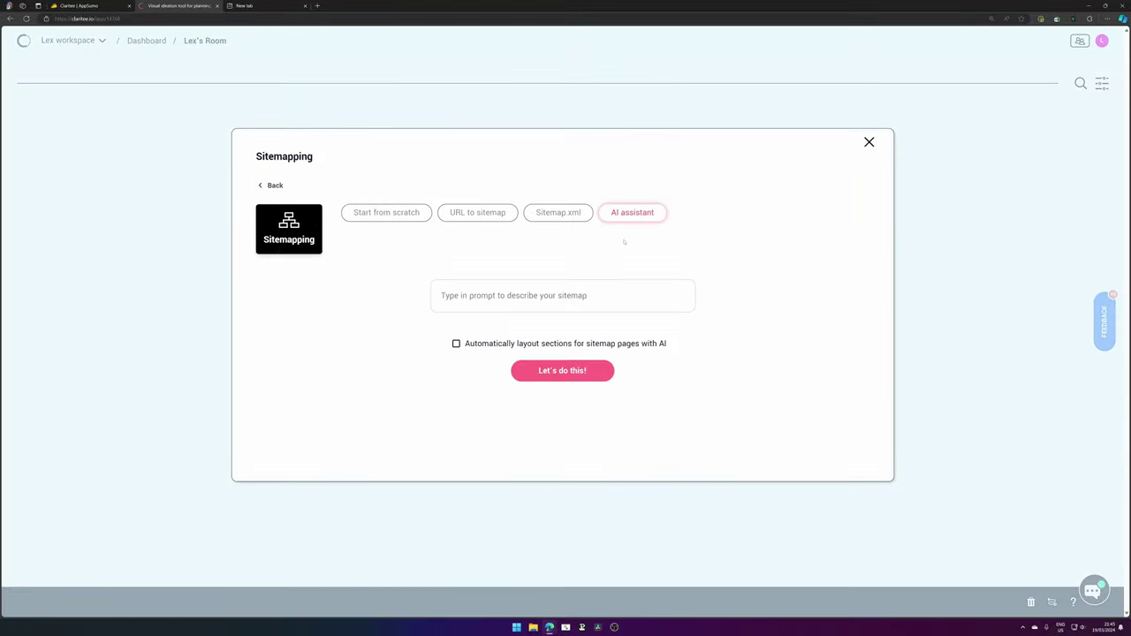
# Generate from the prompt 'Business website for a webdesign agency' with automatic section layout
pyautogui.click(581, 295)
pyautogui.write('Business')
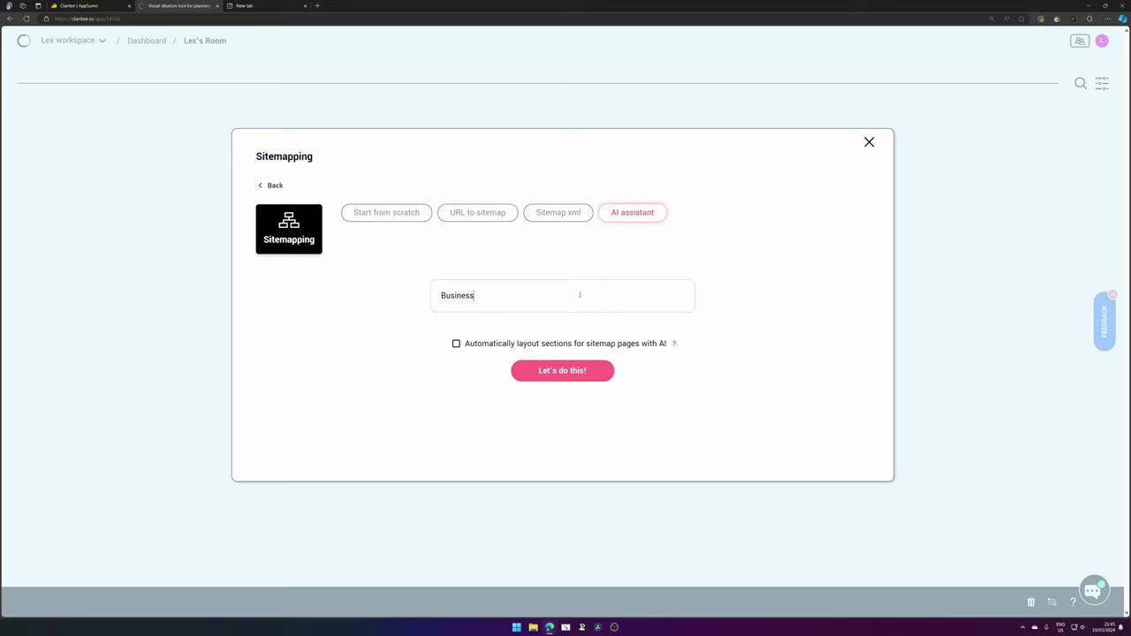
pyautogui.write(' website for a webdesign ageiv')
pyautogui.write('cy')
pyautogui.press('BackSpace')
pyautogui.hotkey('ctrl', 'a')
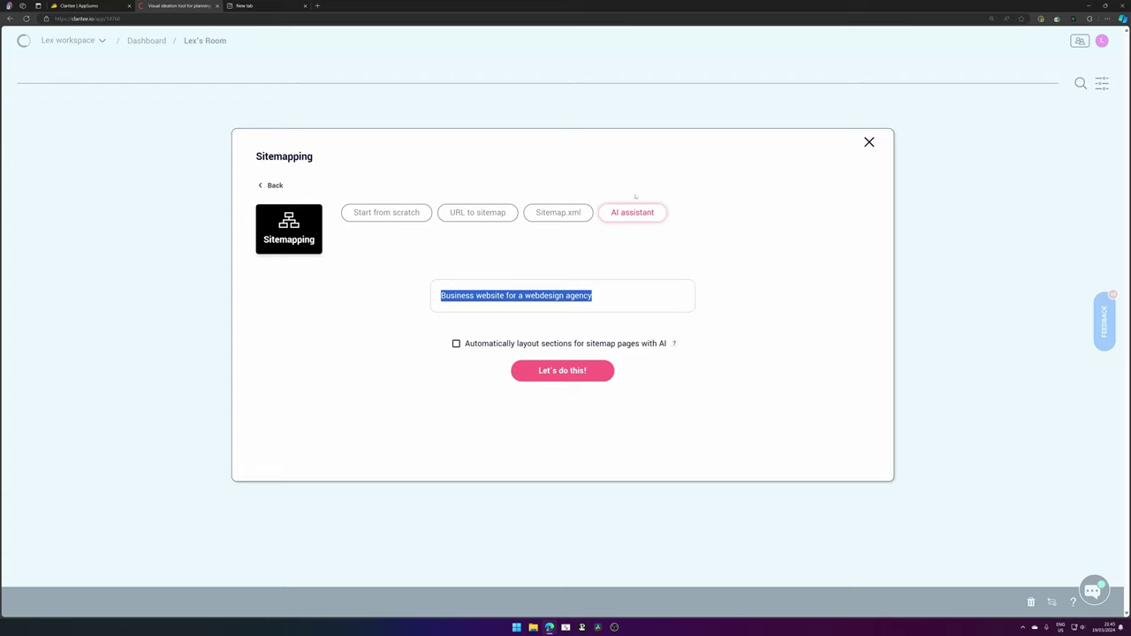
pyautogui.click(509, 343)
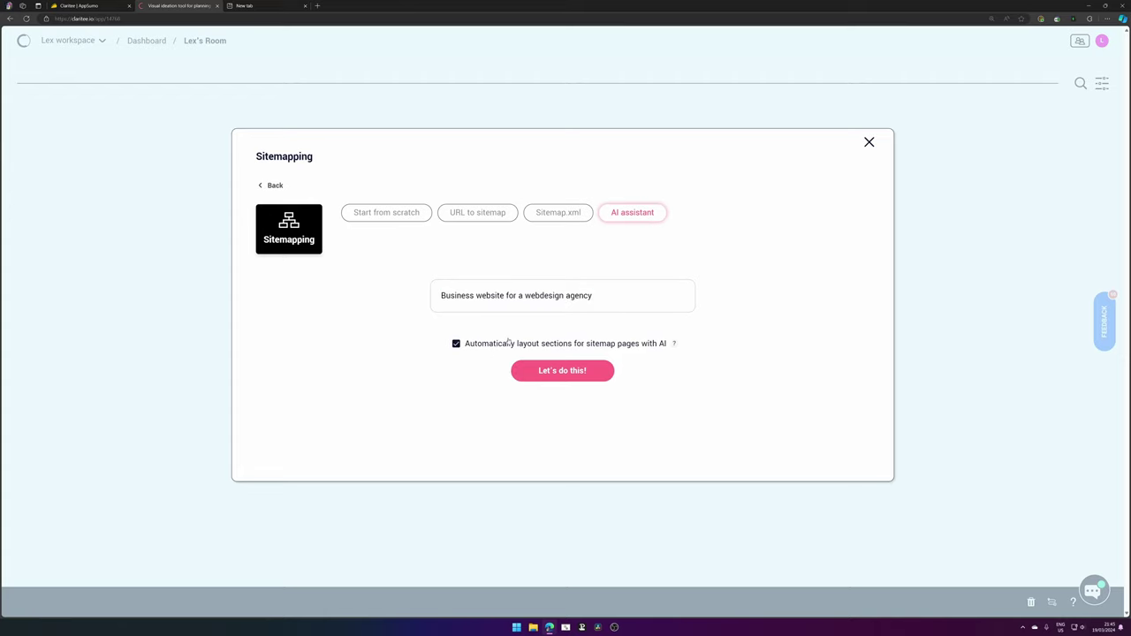
pyautogui.click(586, 379)
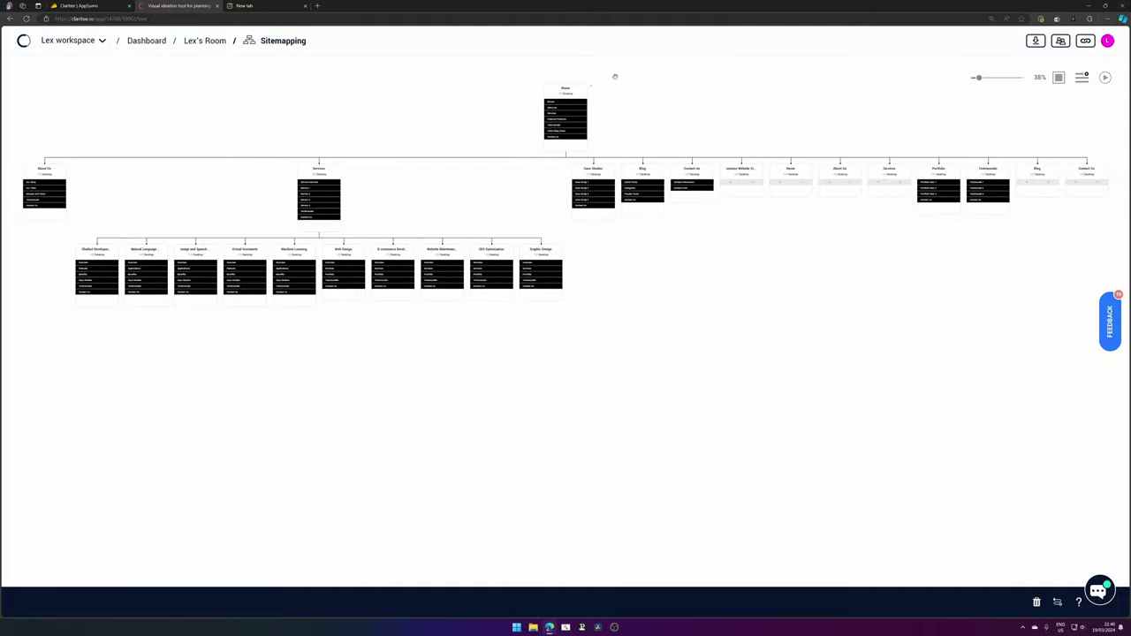
pyautogui.scroll(3, 572, 69)
pyautogui.scroll(8, 565, 120)
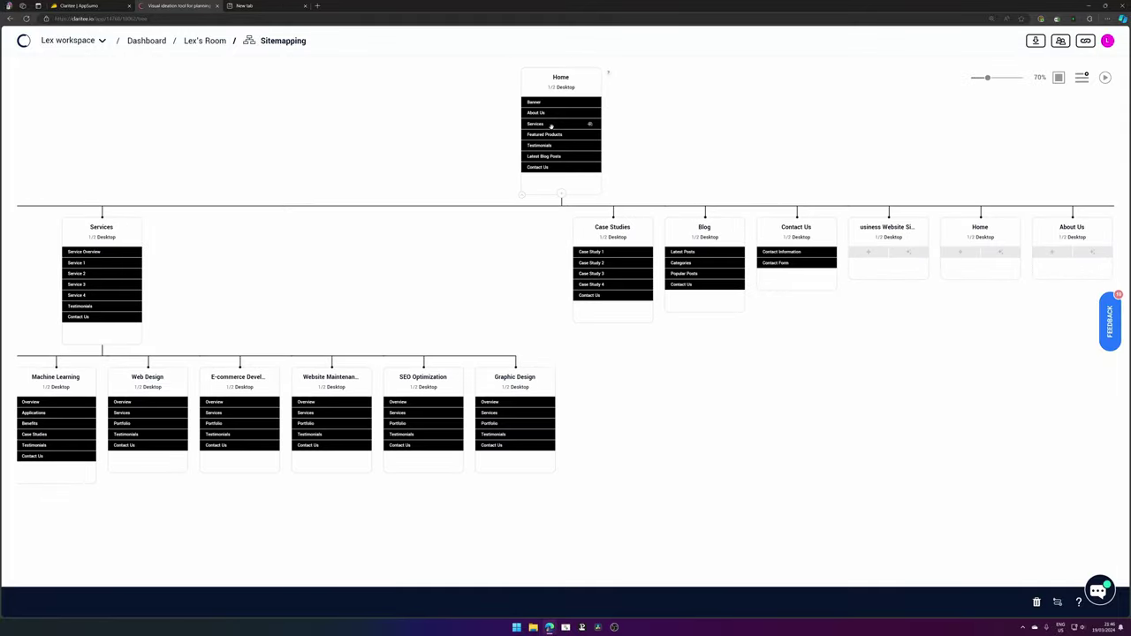
pyautogui.scroll(-5, 573, 135)
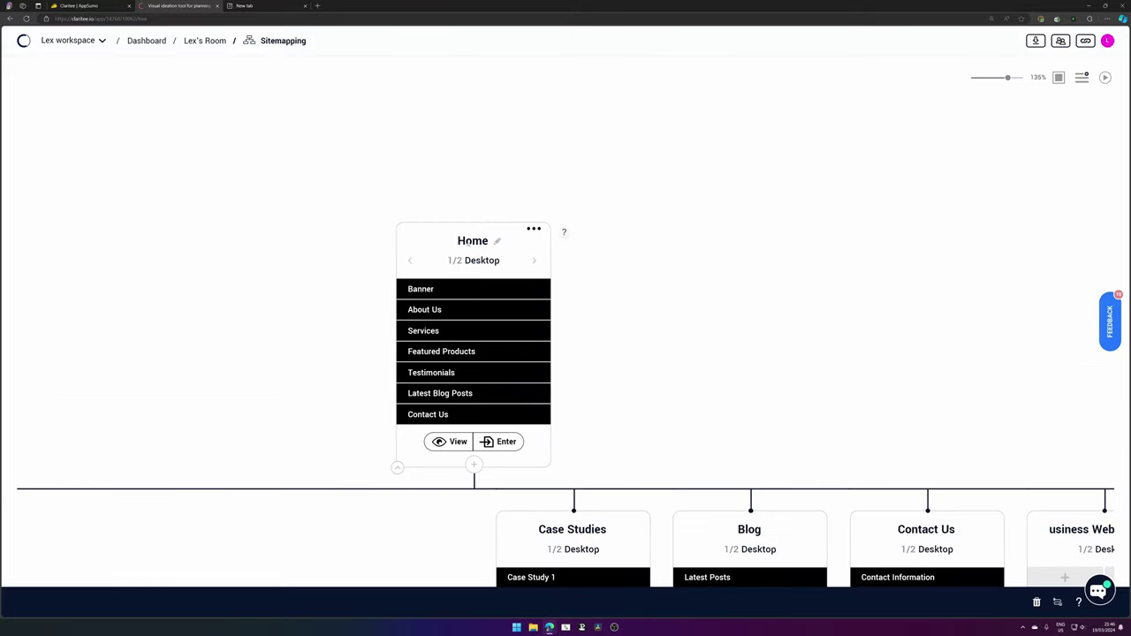
pyautogui.scroll(2, 676, 396)
pyautogui.moveTo(676, 396); pyautogui.dragTo(578, 168)
pyautogui.scroll(-2, 577, 167)
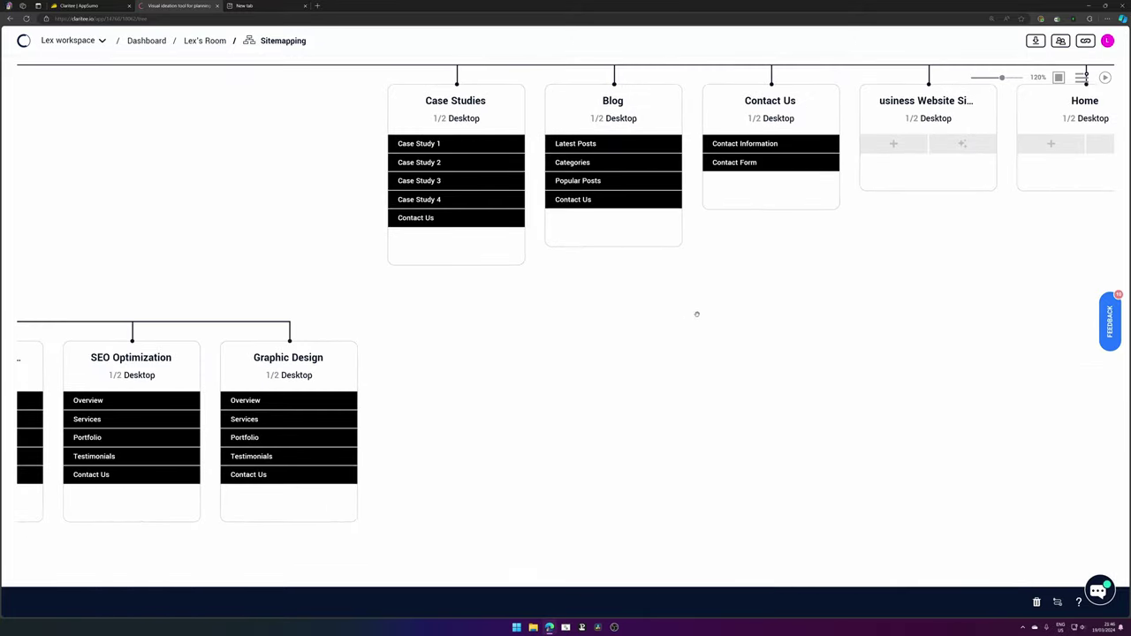
pyautogui.moveTo(802, 309); pyautogui.dragTo(657, 441)
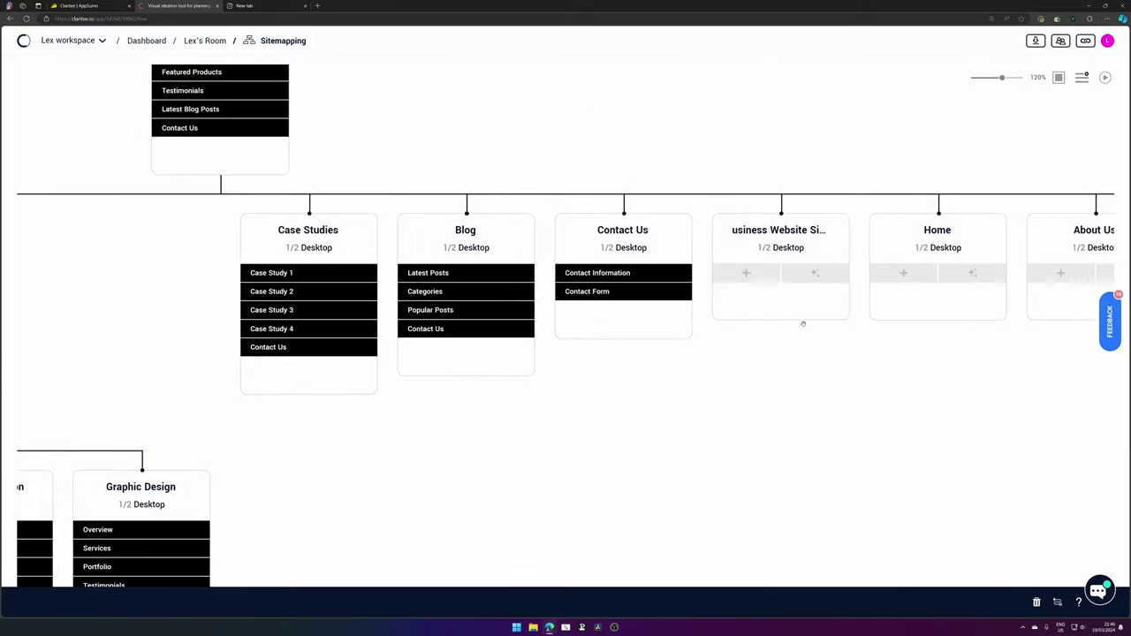
pyautogui.scroll(-8, 804, 332)
pyautogui.hscroll(5, 857, 358)
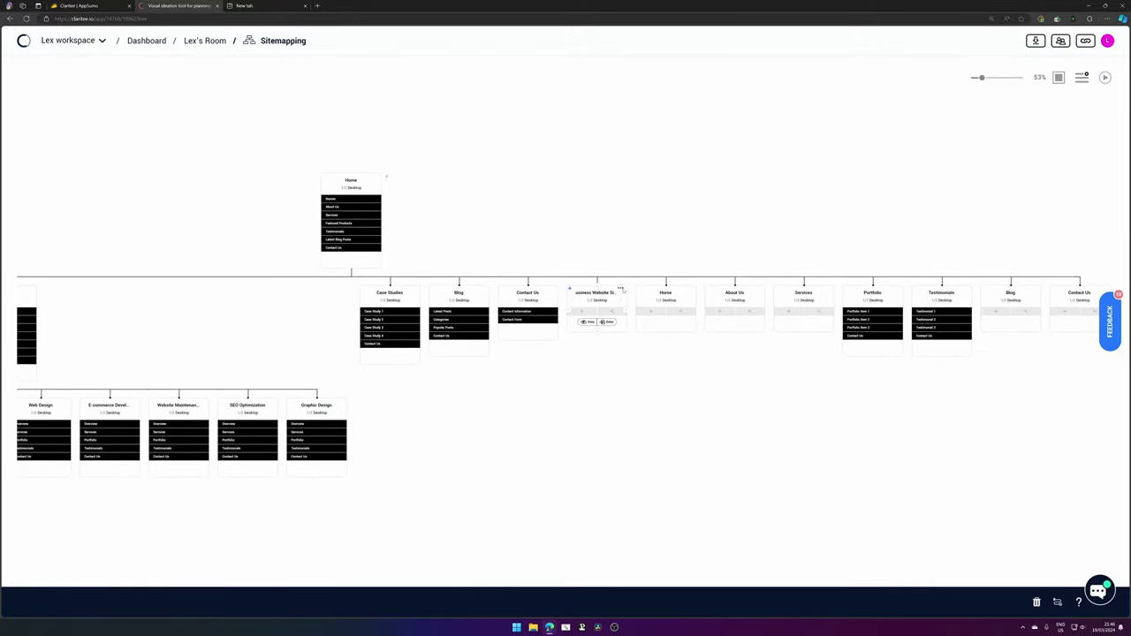
# Delete the empty business website page from the sitemap's top row
pyautogui.click(620, 289)
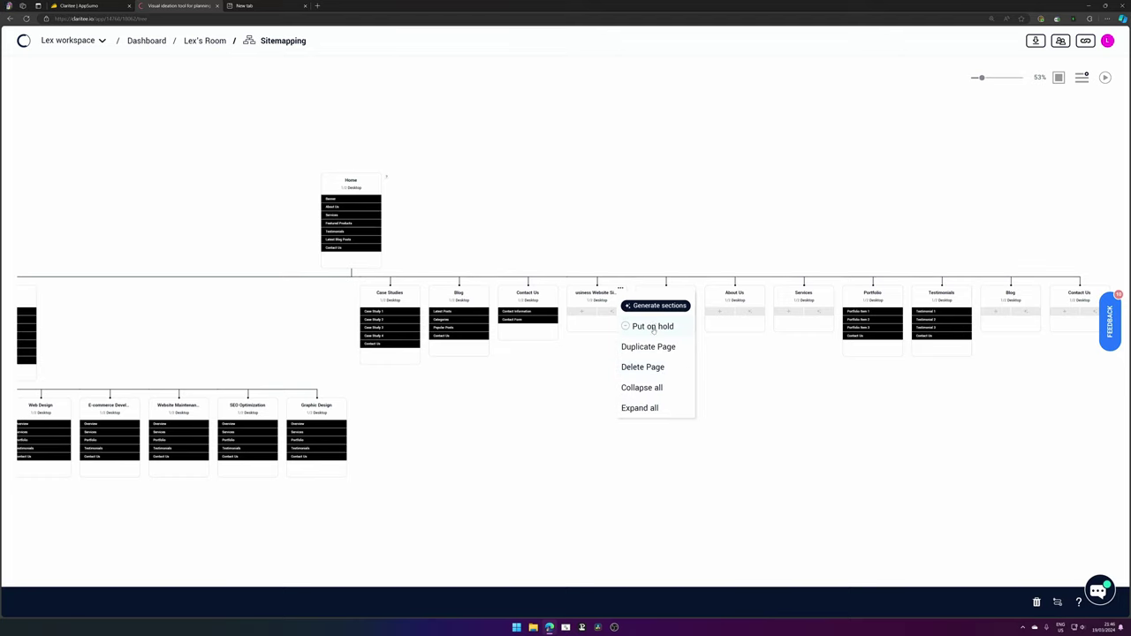
pyautogui.click(642, 366)
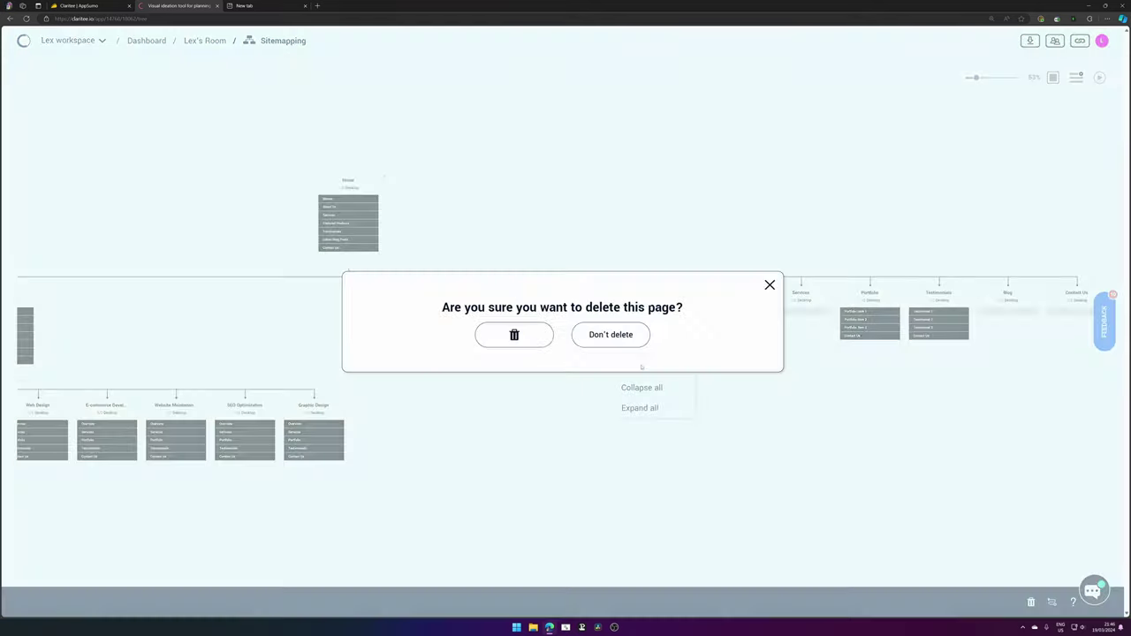
pyautogui.click(522, 339)
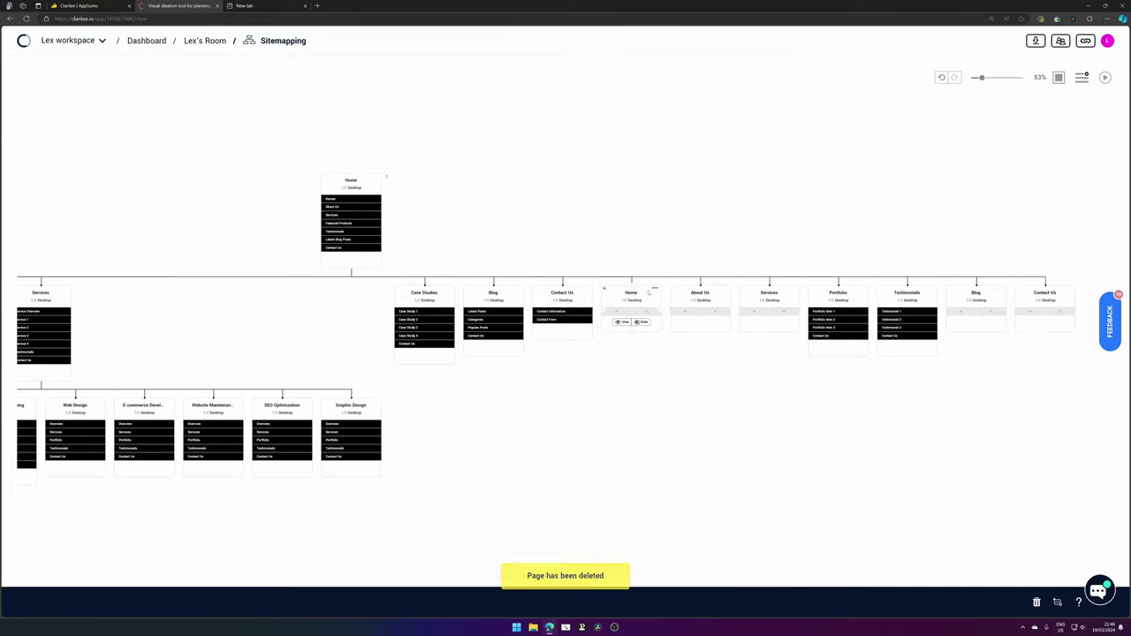
# Pan across the sitemap to review the remaining Services subpages and their sections
pyautogui.moveTo(652, 291); pyautogui.dragTo(494, 406)
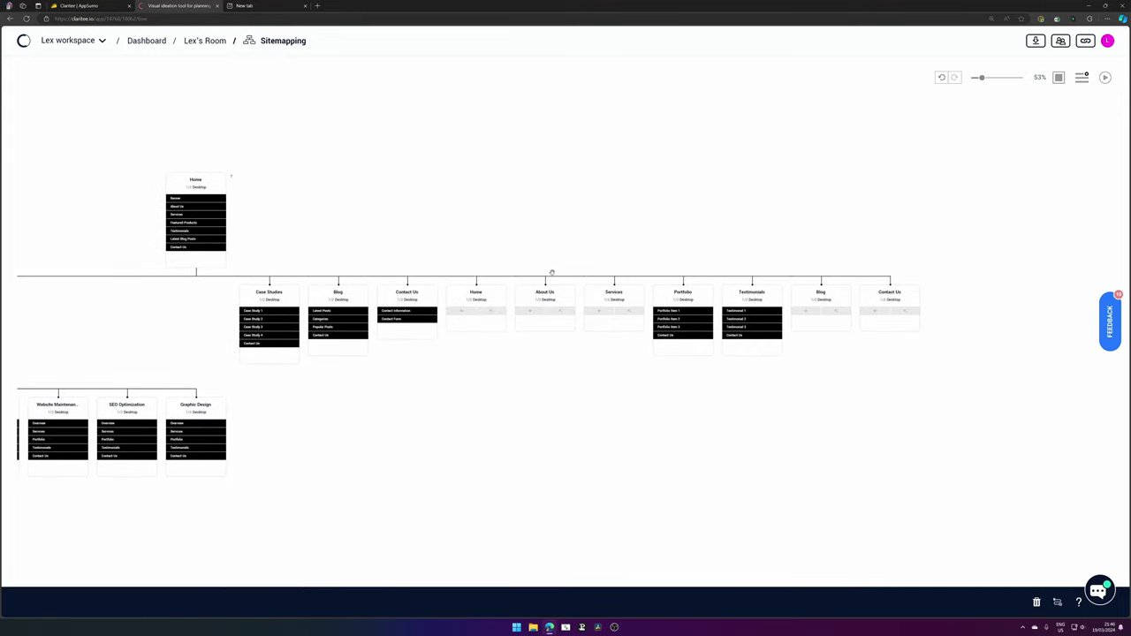
pyautogui.scroll(5, 545, 290)
pyautogui.hscroll(5, 475, 433)
pyautogui.scroll(-5, 507, 414)
pyautogui.hscroll(-5, 387, 469)
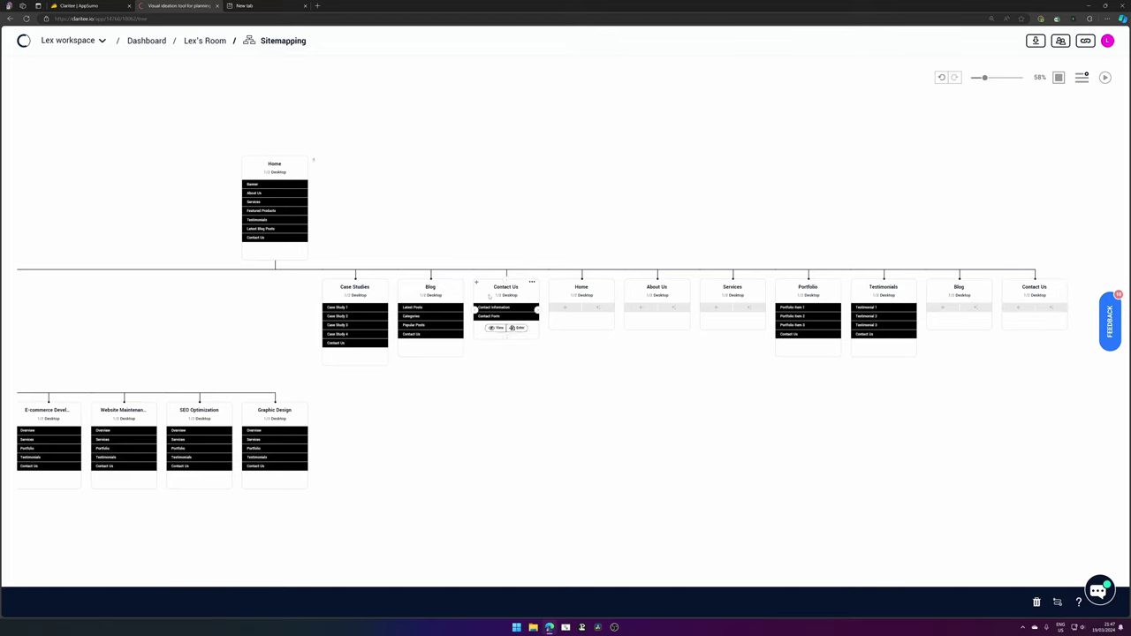
pyautogui.hscroll(-5, 716, 236)
pyautogui.hscroll(-5, 642, 192)
pyautogui.scroll(-3, 671, 265)
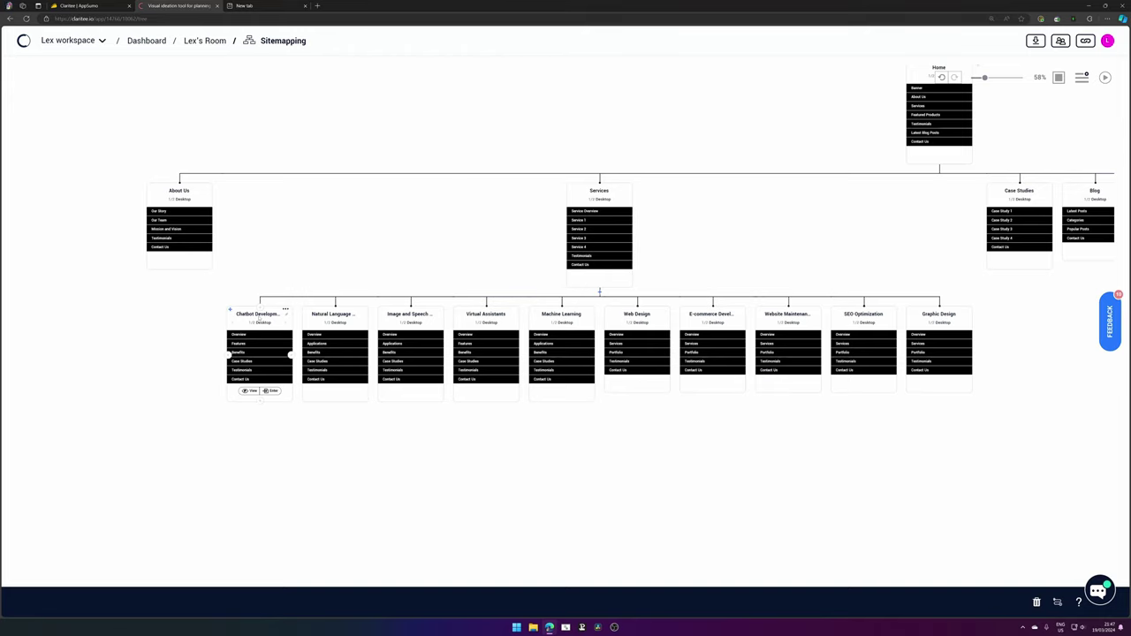
# Use Expand all from the Chatbot page card's menu to reveal every page's sections
pyautogui.click(317, 18)
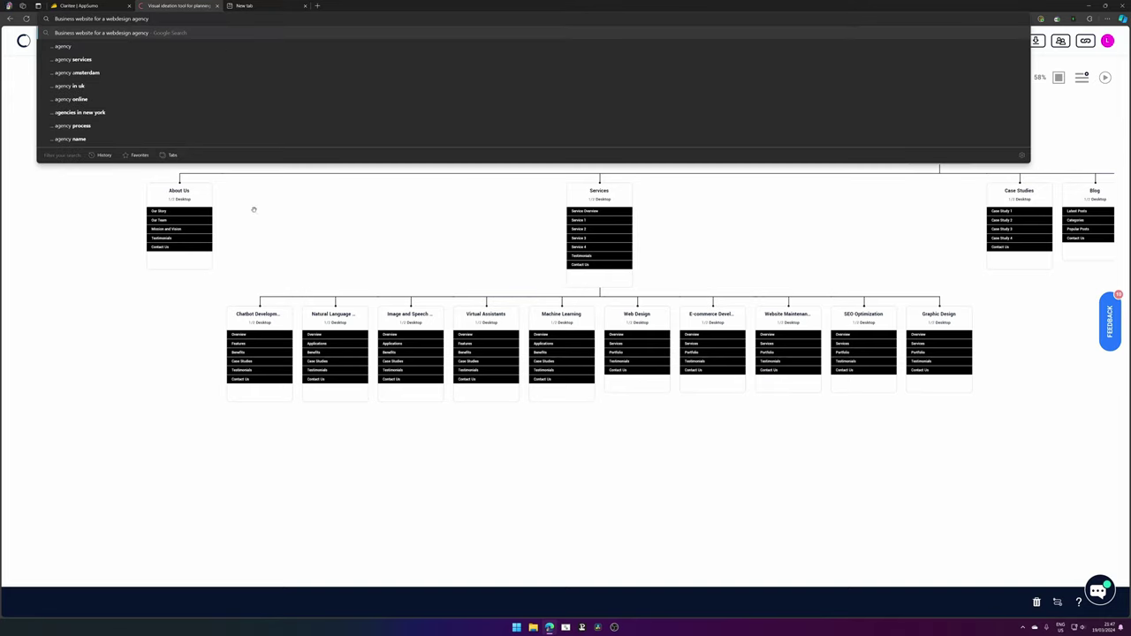
pyautogui.click(324, 232)
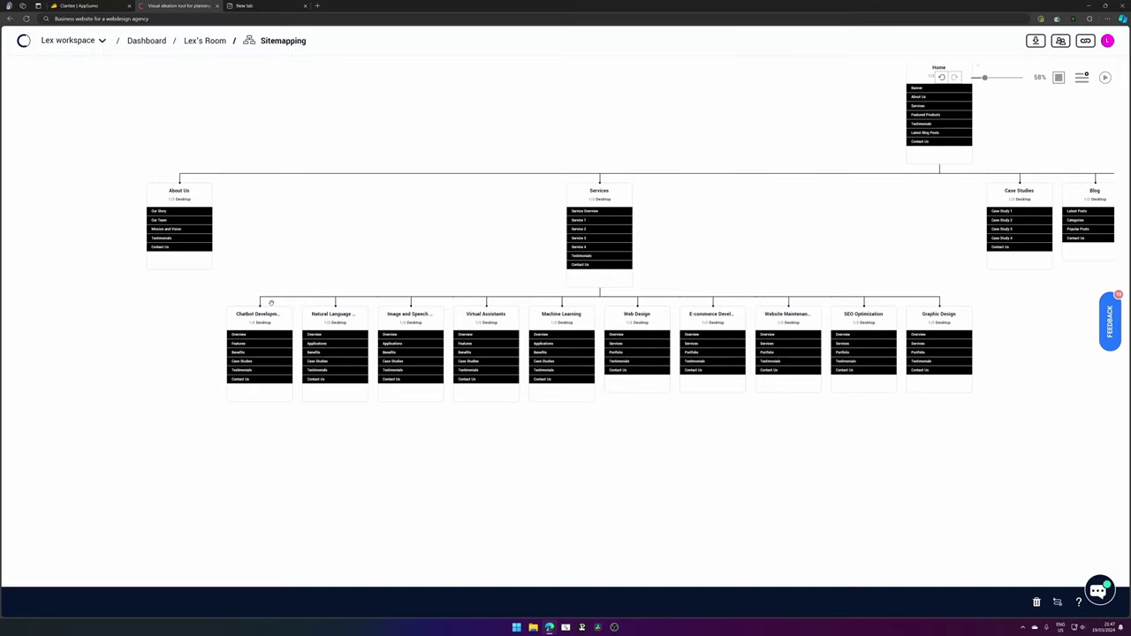
pyautogui.moveTo(246, 320)
pyautogui.moveTo(340, 314)
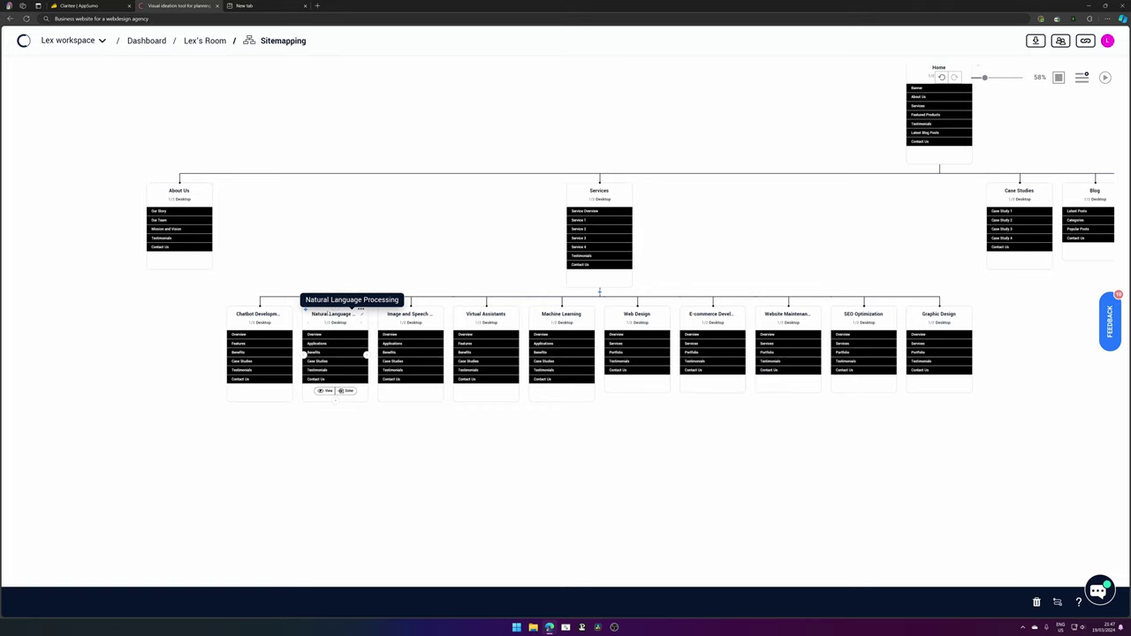
pyautogui.scroll(3, 413, 321)
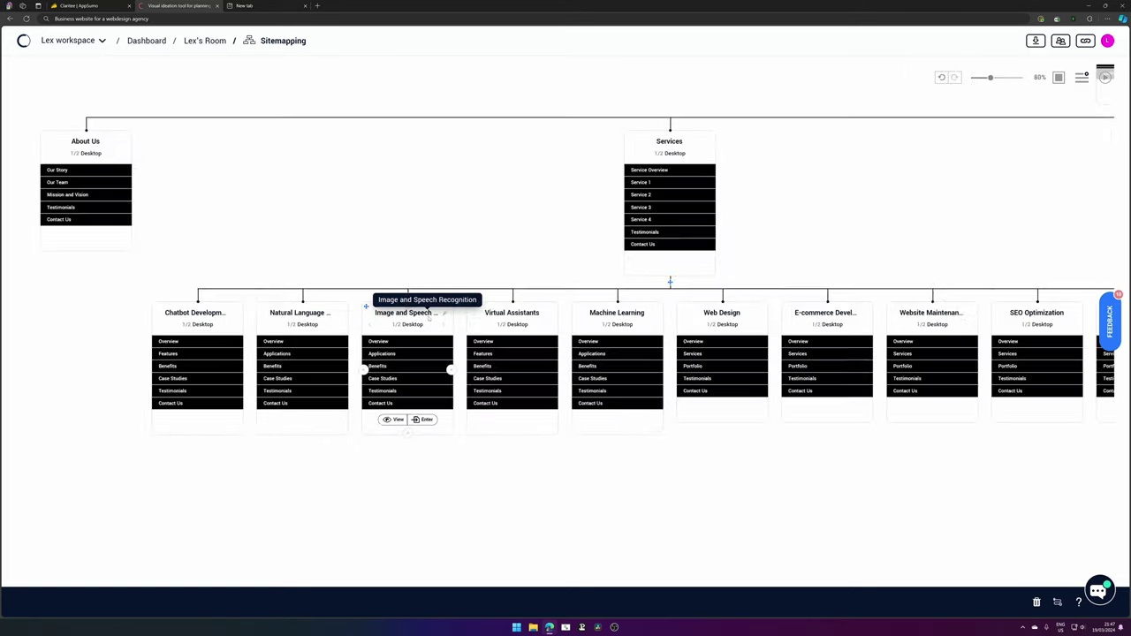
pyautogui.hscroll(4, 795, 261)
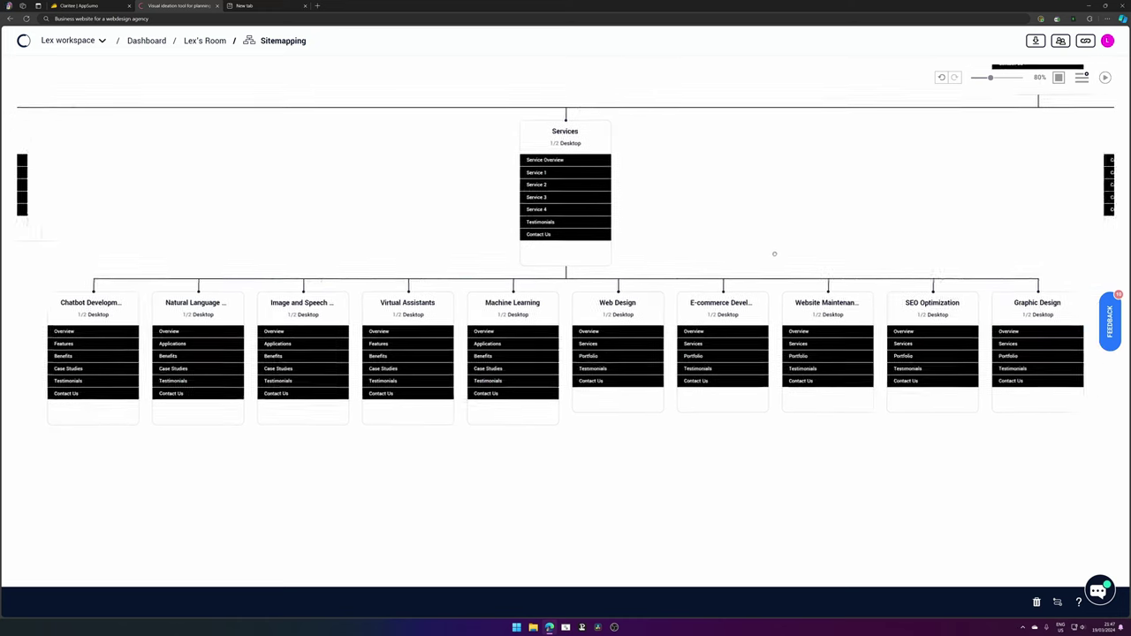
pyautogui.moveTo(595, 304)
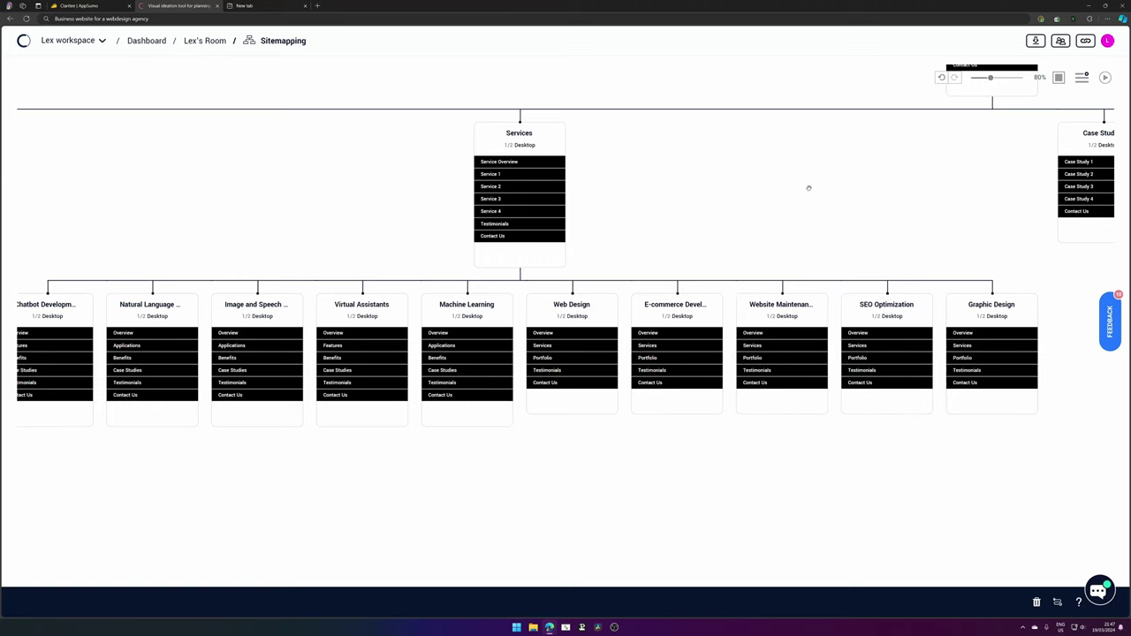
pyautogui.scroll(-3, 427, 222)
pyautogui.moveTo(576, 247); pyautogui.dragTo(481, 258)
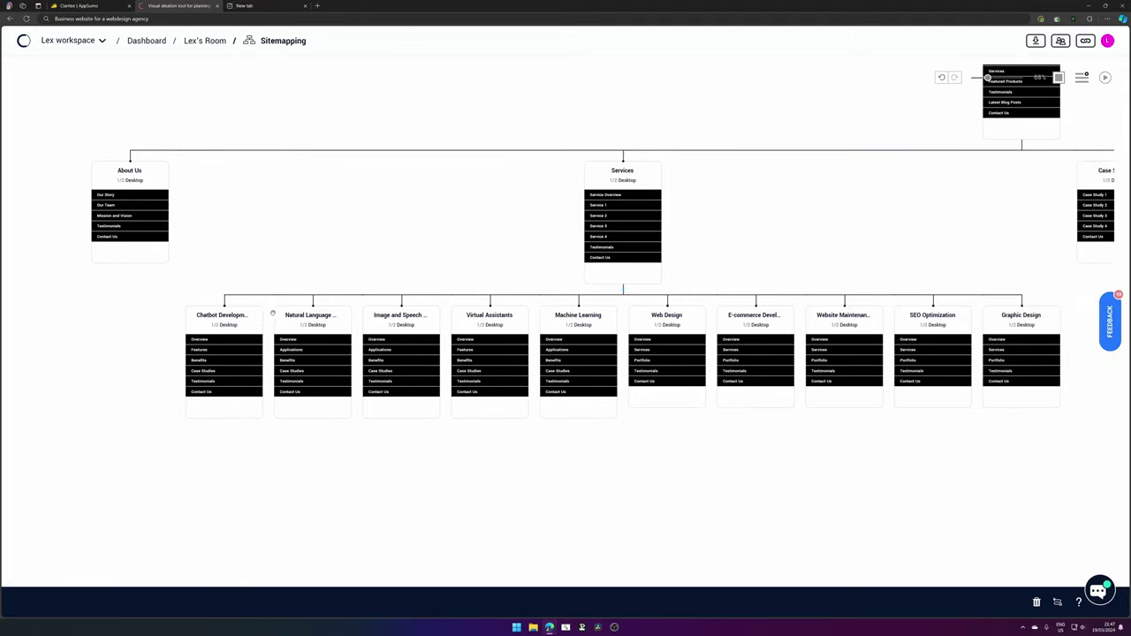
pyautogui.click(253, 311)
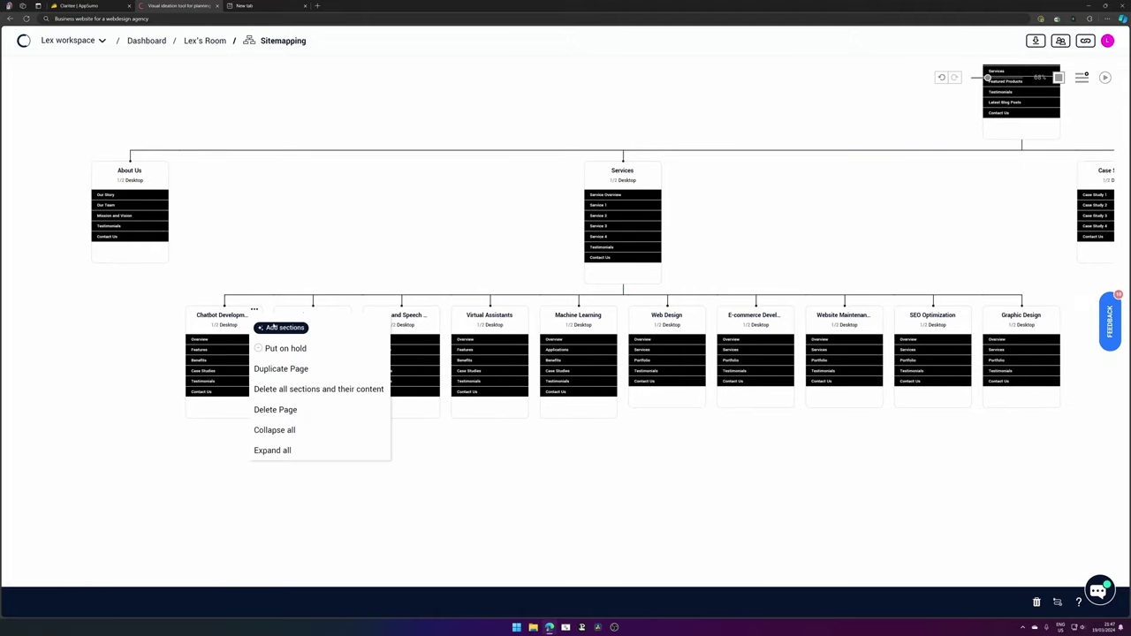
pyautogui.click(273, 450)
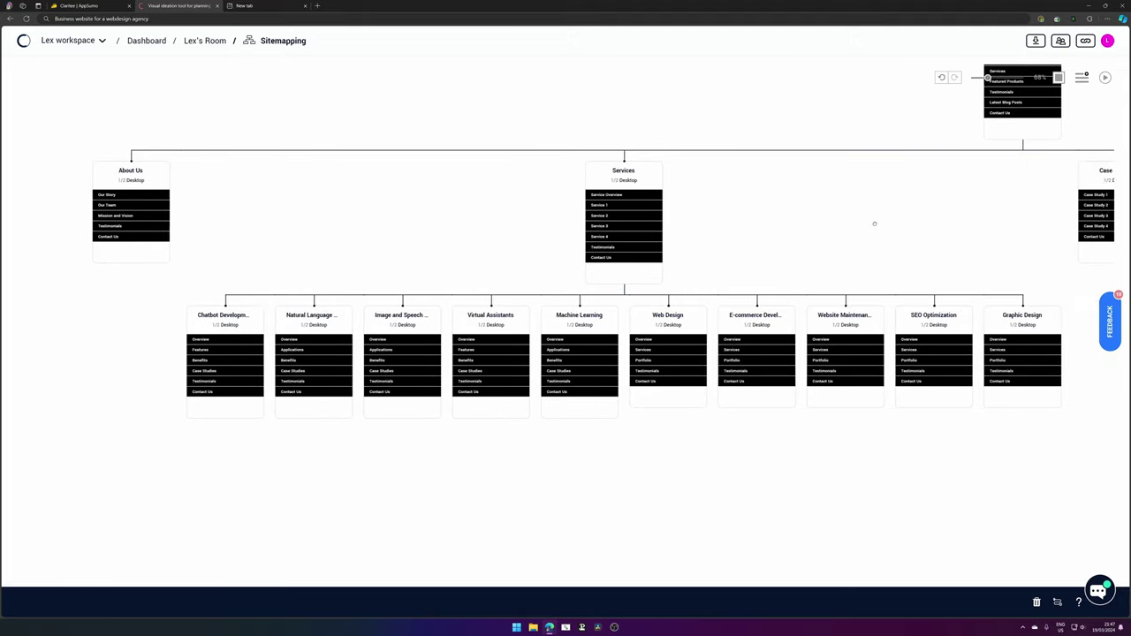
# Drag Featured Products above Banner in the Home card's section list
pyautogui.scroll(5, 460, 340)
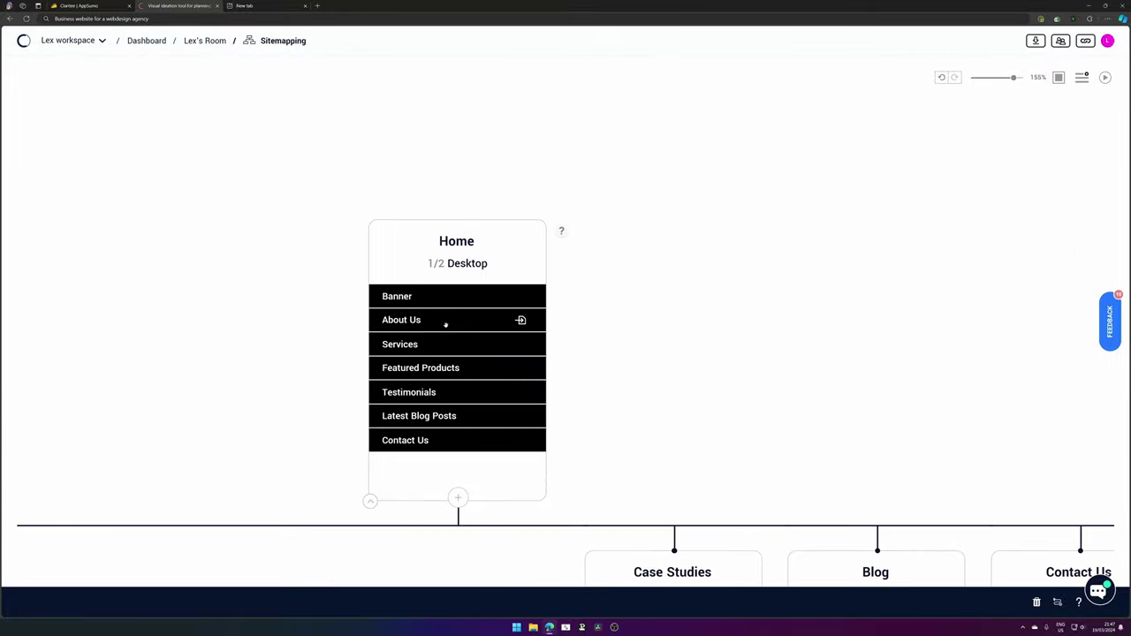
pyautogui.scroll(-3, 651, 271)
pyautogui.hscroll(-2, 651, 271)
pyautogui.scroll(3, 578, 210)
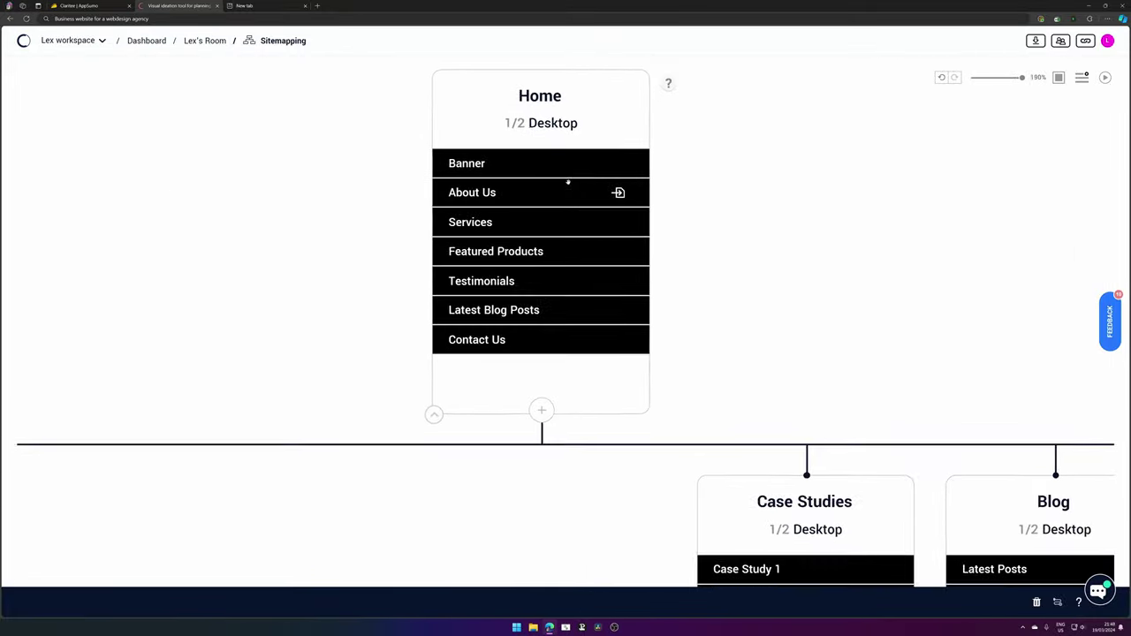
pyautogui.scroll(1, 750, 164)
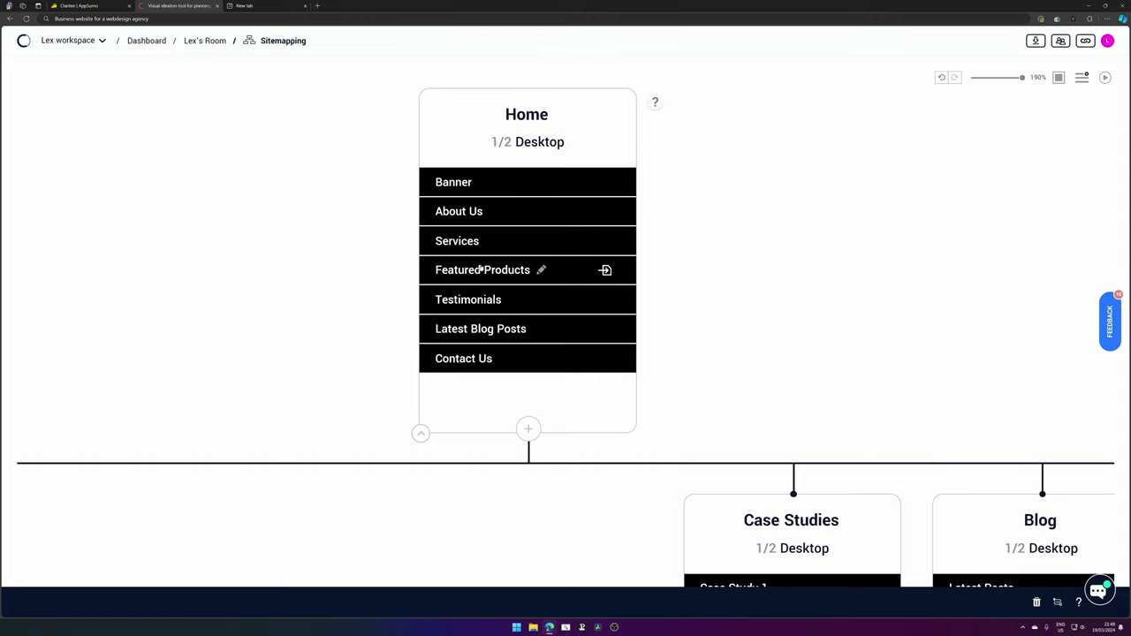
pyautogui.moveTo(487, 271); pyautogui.dragTo(488, 211)
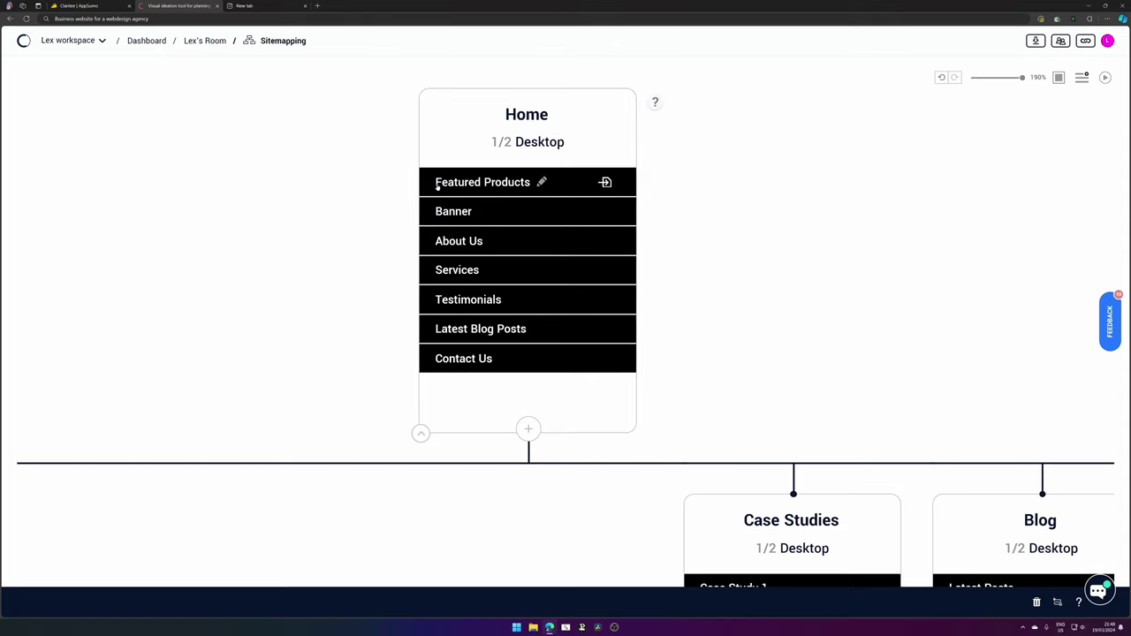
# Add a new 'Hero' section at the top of the Home page's section list
pyautogui.click(506, 192)
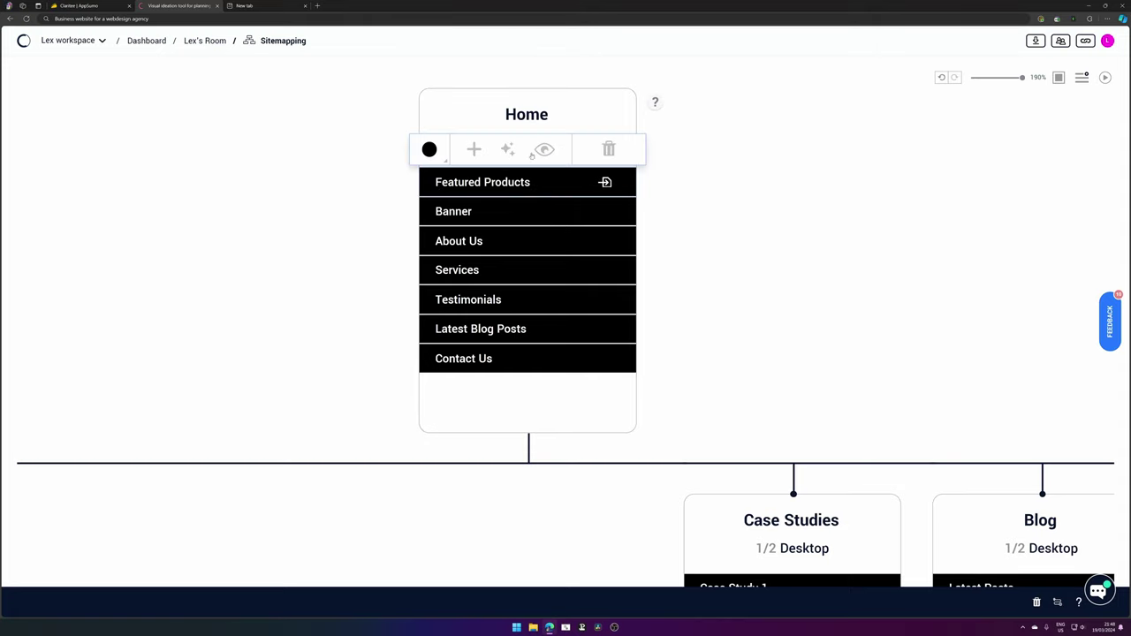
pyautogui.click(473, 149)
pyautogui.write('H')
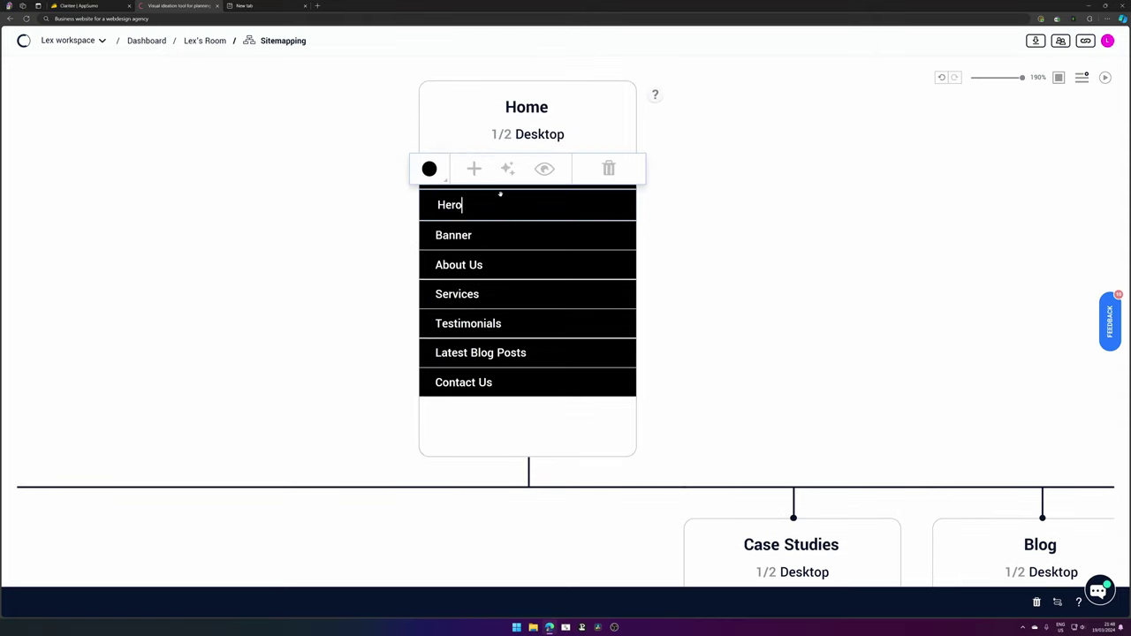
pyautogui.write('ero')
pyautogui.press('Return')
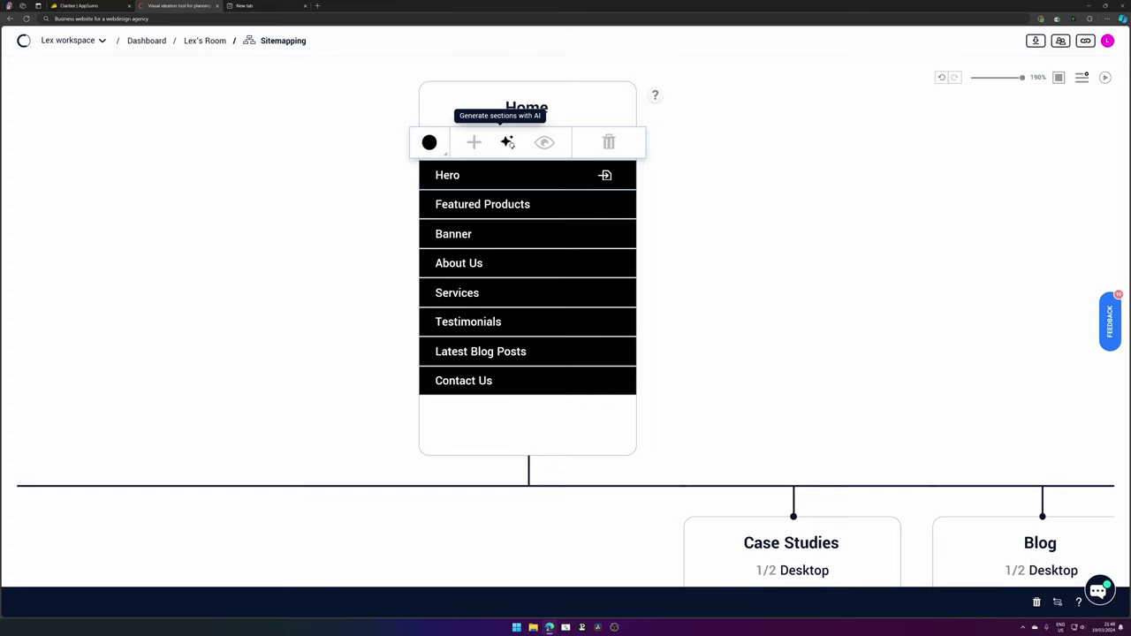
# Open the Home page in the Desktop wireframe editor
pyautogui.click(728, 159)
pyautogui.scroll(-1, 760, 166)
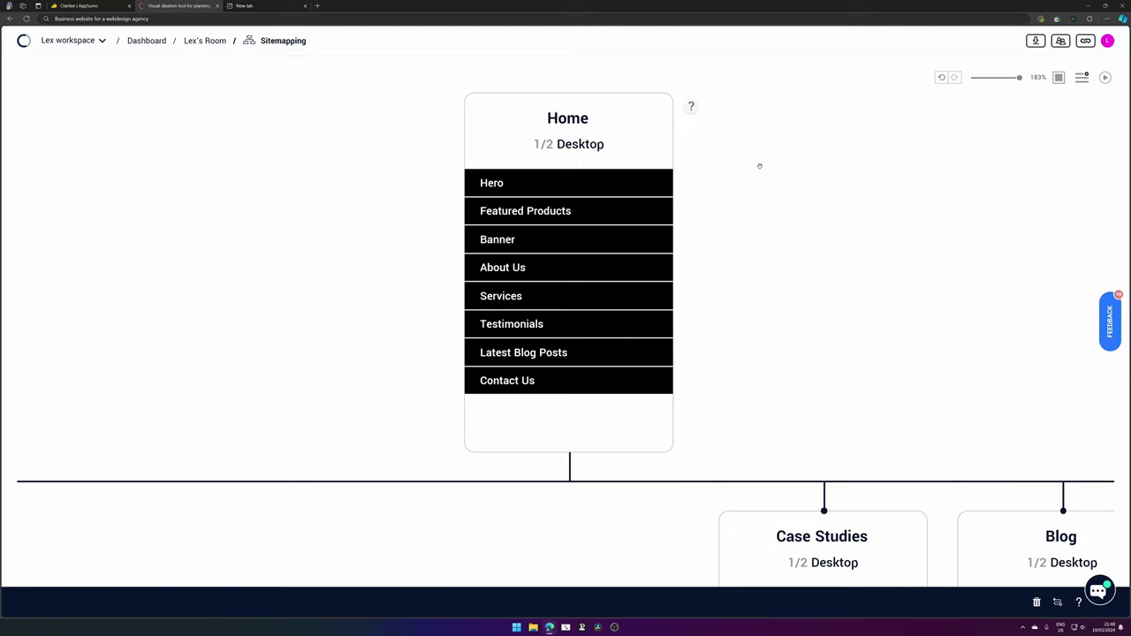
pyautogui.doubleClick(649, 145)
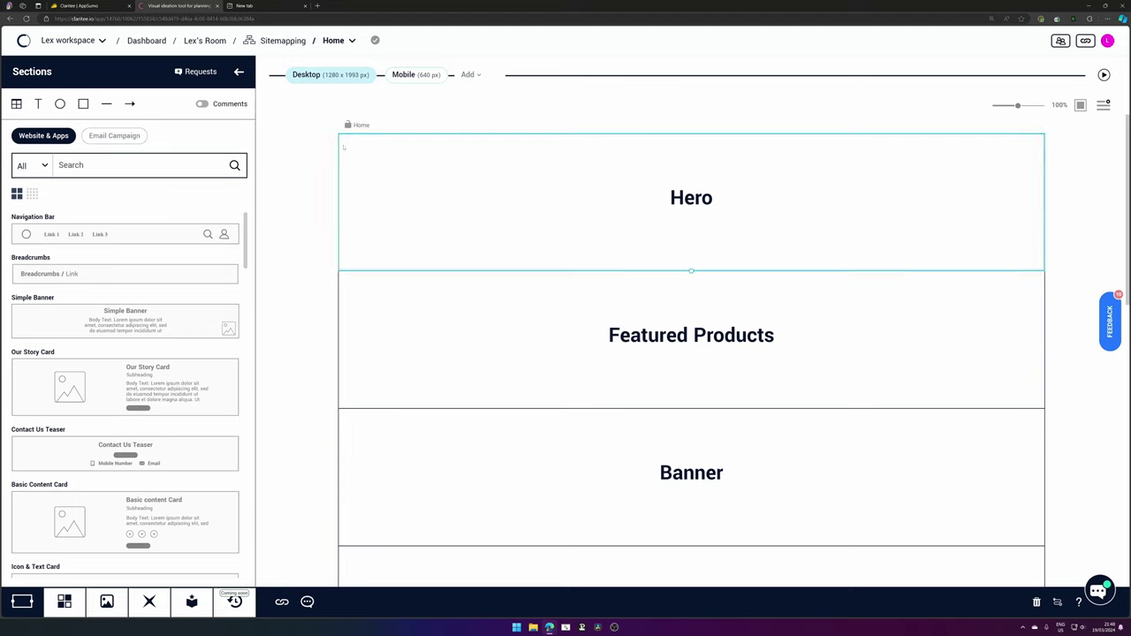
# Place a Navigation Bar and an Our Story Card above the Hero section
pyautogui.scroll(-3, 311, 189)
pyautogui.scroll(2, 313, 192)
pyautogui.scroll(1, 313, 177)
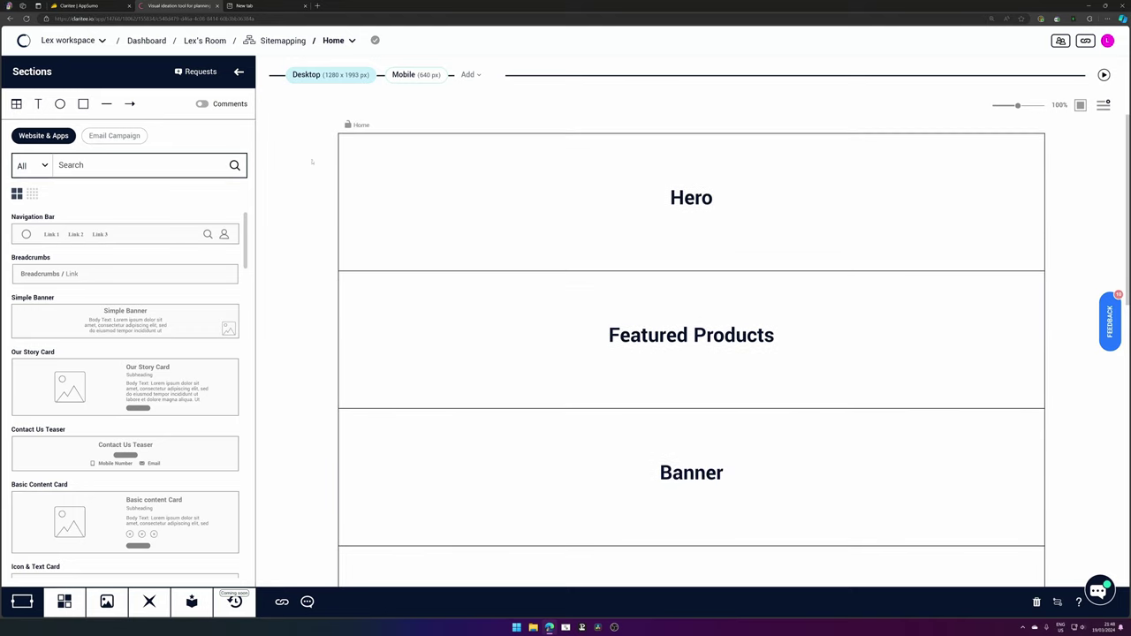
pyautogui.scroll(-3, 701, 377)
pyautogui.scroll(2, 702, 378)
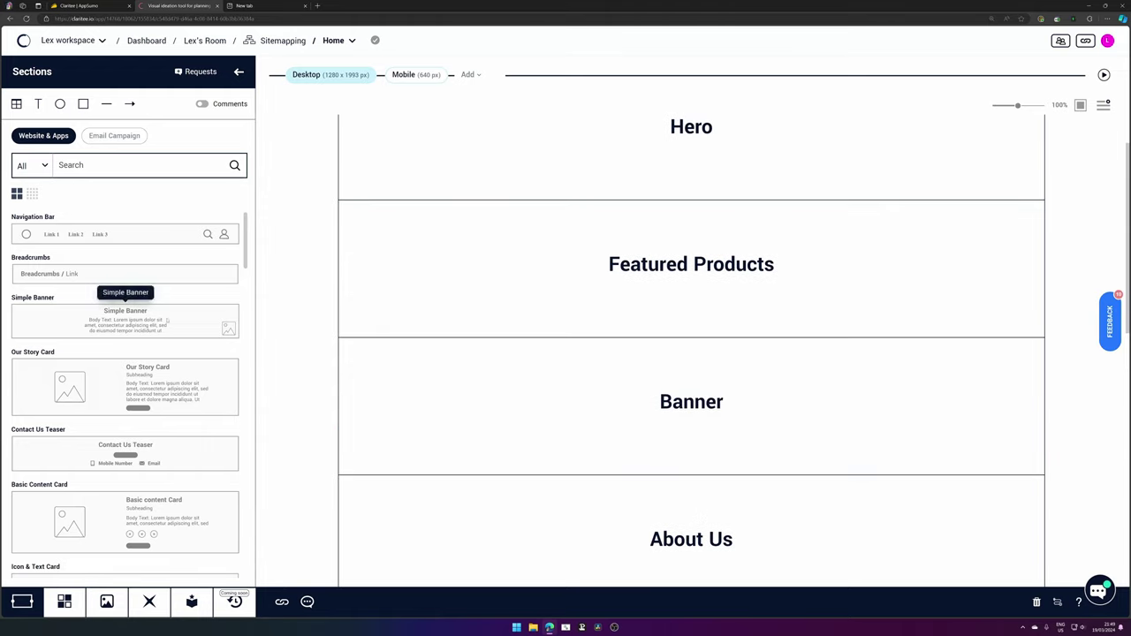
pyautogui.scroll(-1, 130, 251)
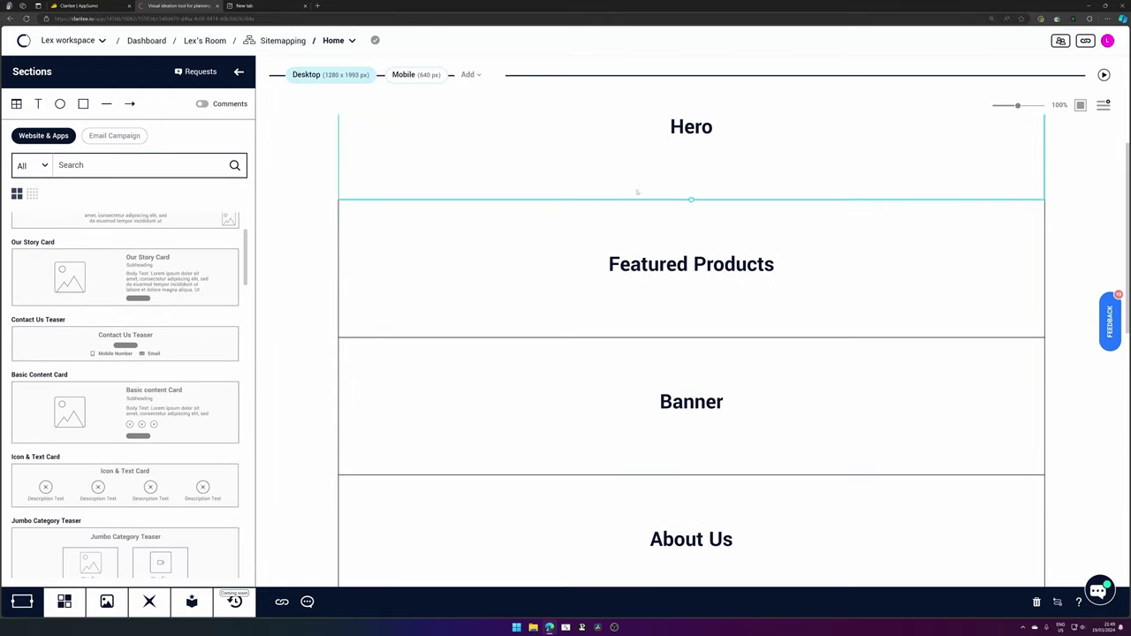
pyautogui.scroll(2, 114, 239)
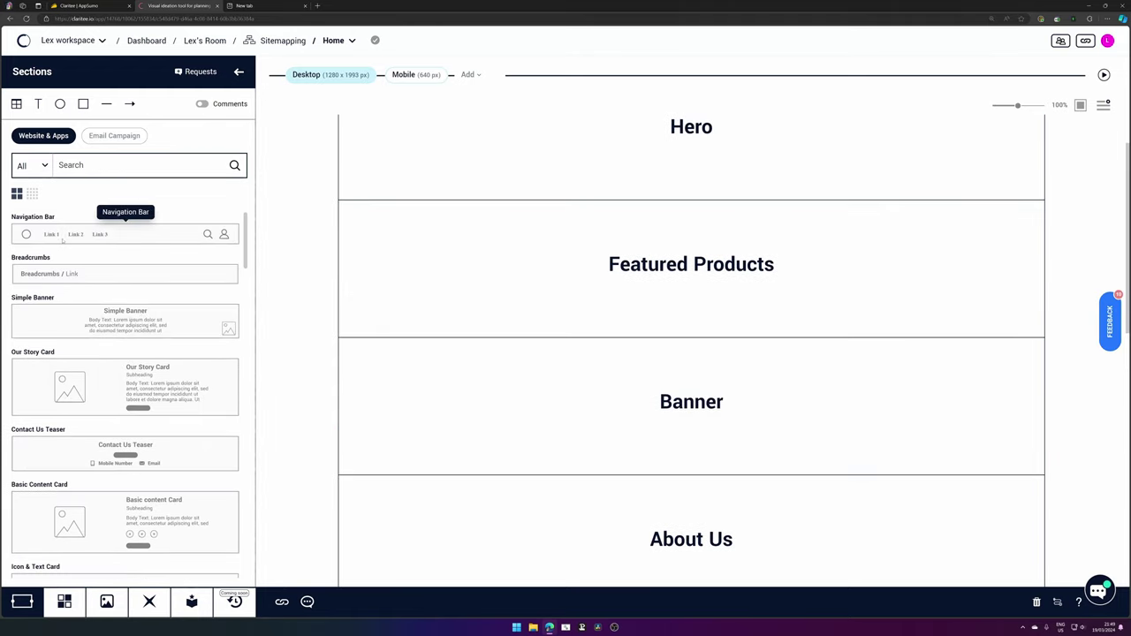
pyautogui.moveTo(62, 250); pyautogui.dragTo(576, 120)
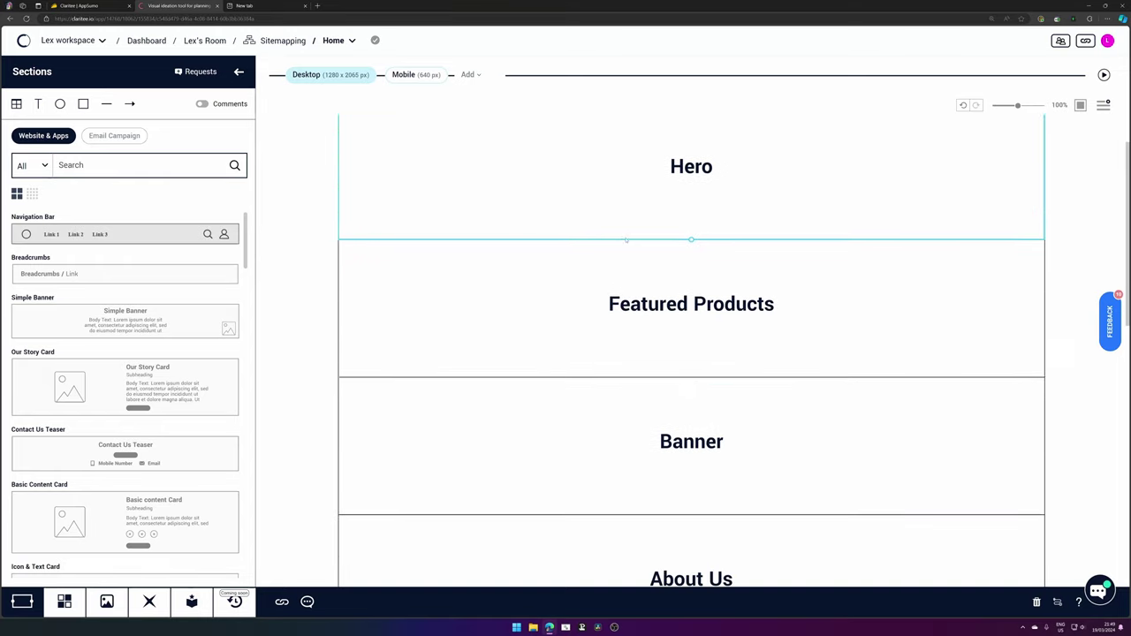
pyautogui.scroll(-3, 142, 294)
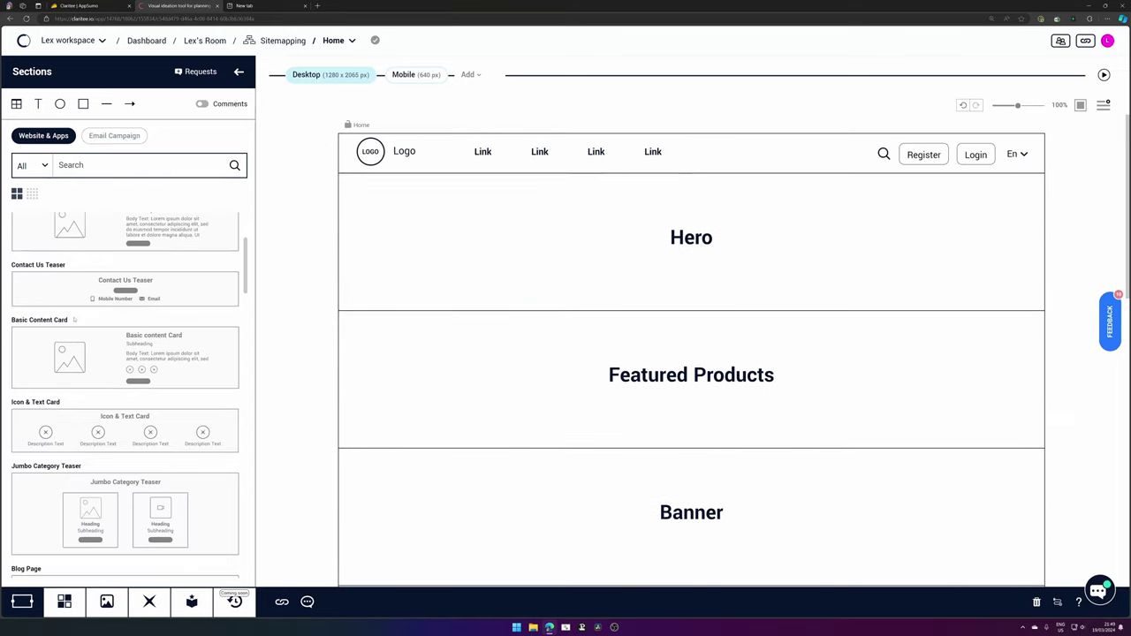
pyautogui.scroll(2, 88, 323)
pyautogui.moveTo(80, 327); pyautogui.dragTo(544, 234)
# Delete the Hero section from the Home wireframe
pyautogui.scroll(-2, 734, 318)
pyautogui.click(746, 300)
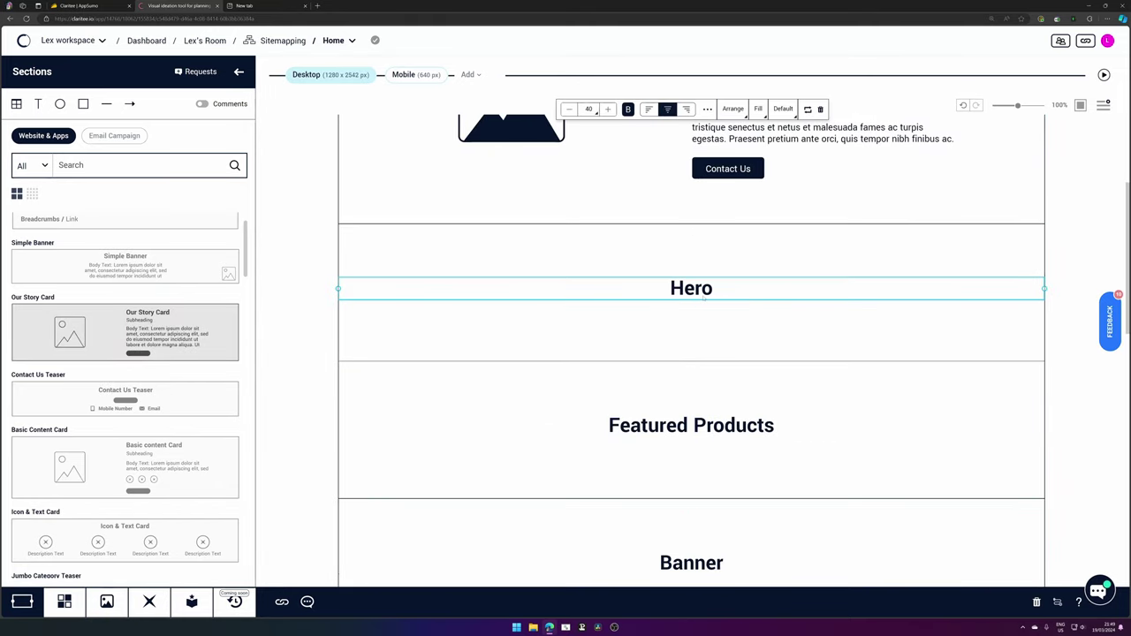
pyautogui.click(515, 268)
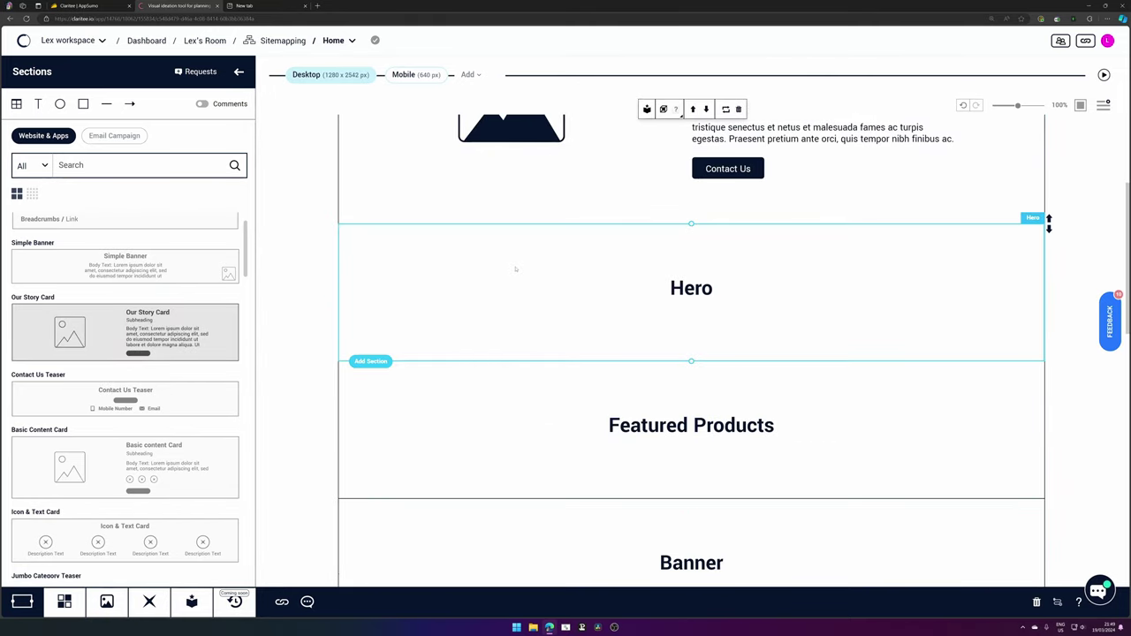
pyautogui.press('Delete')
# Enlarge the Our Story image placeholder and nudge the body text beside it
pyautogui.scroll(3, 515, 269)
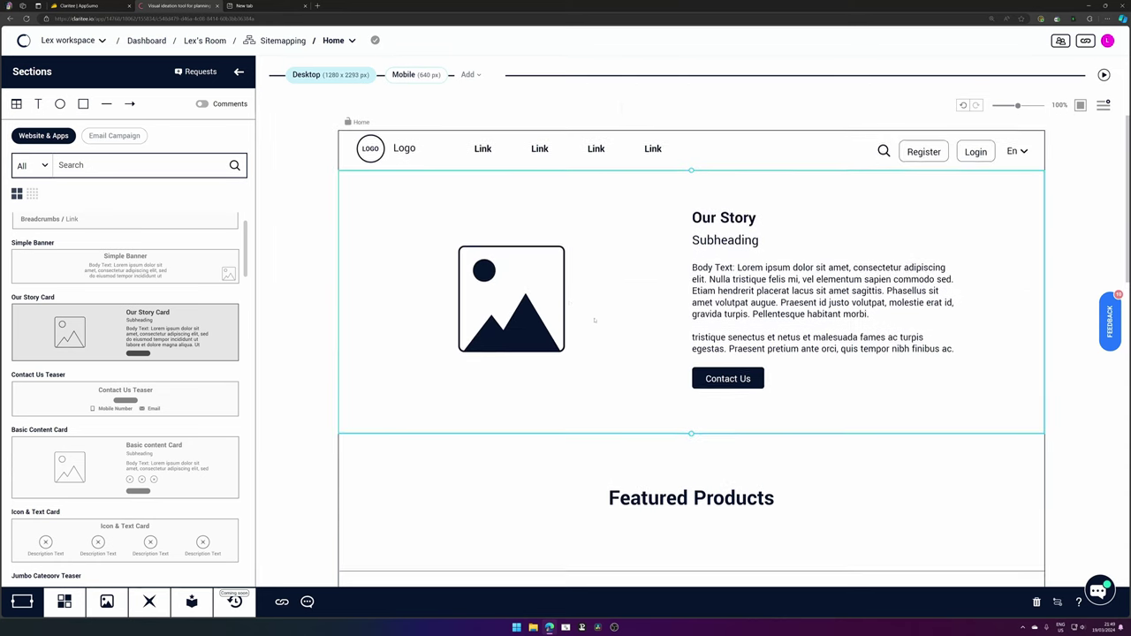
pyautogui.click(541, 334)
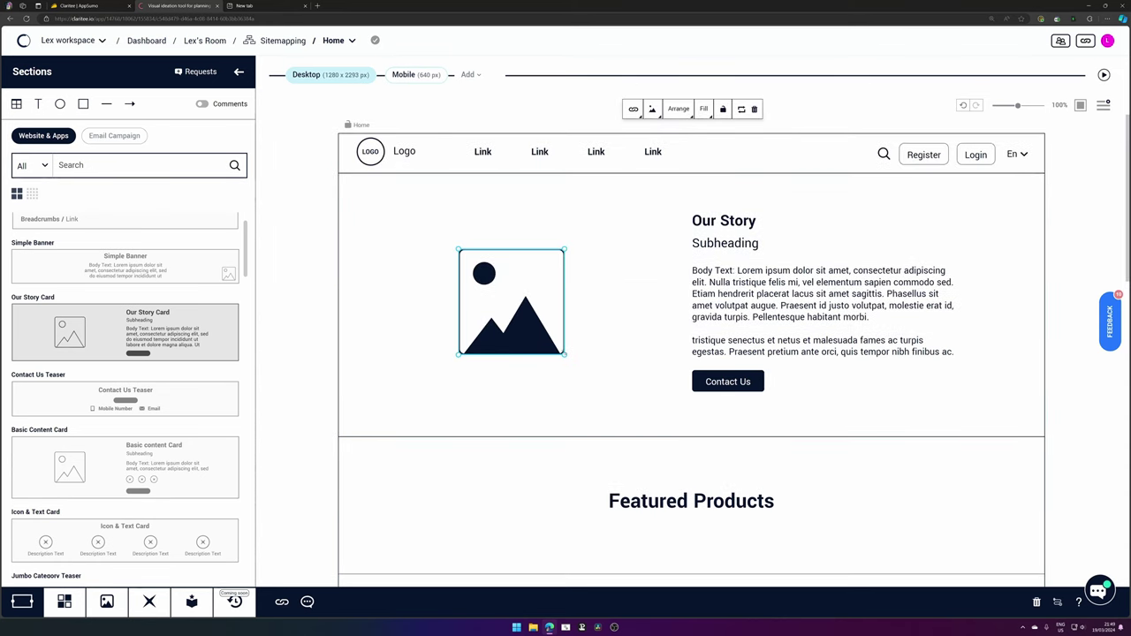
pyautogui.moveTo(565, 354); pyautogui.dragTo(523, 322)
pyautogui.click(794, 295)
pyautogui.moveTo(757, 288)
pyautogui.mouseDown()
pyautogui.moveTo(800, 288)
pyautogui.moveTo(757, 289)
pyautogui.mouseUp()
# Fill the Our Story image slot with the black-and-white castle photo
pyautogui.click(548, 265)
pyautogui.click(652, 109)
pyautogui.click(663, 128)
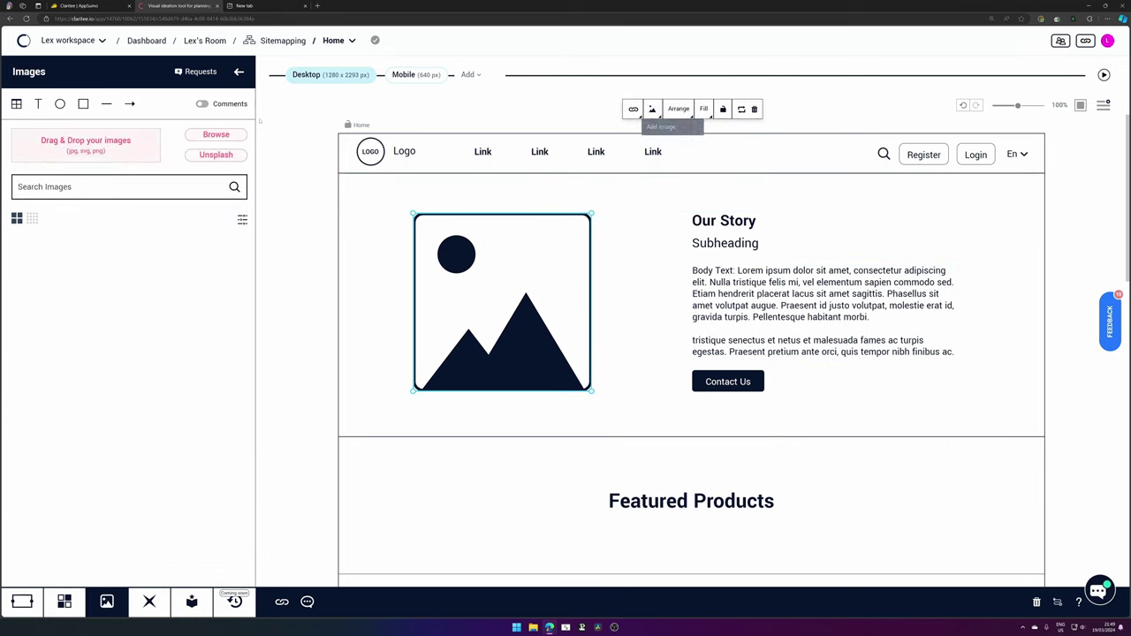
pyautogui.click(63, 312)
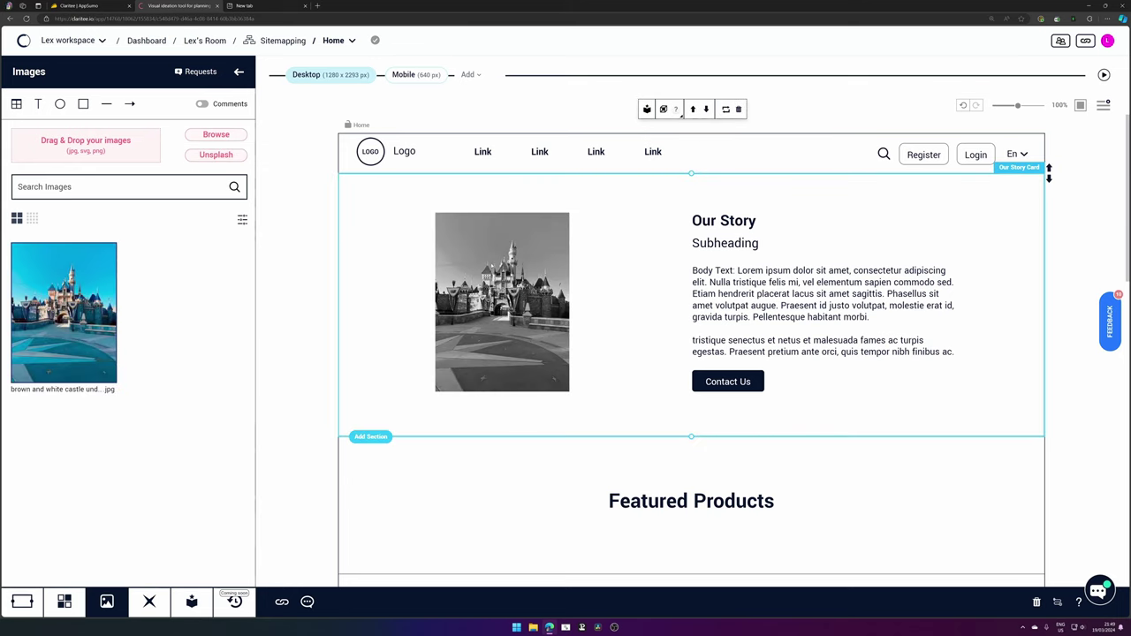
pyautogui.click(530, 292)
pyautogui.click(811, 294)
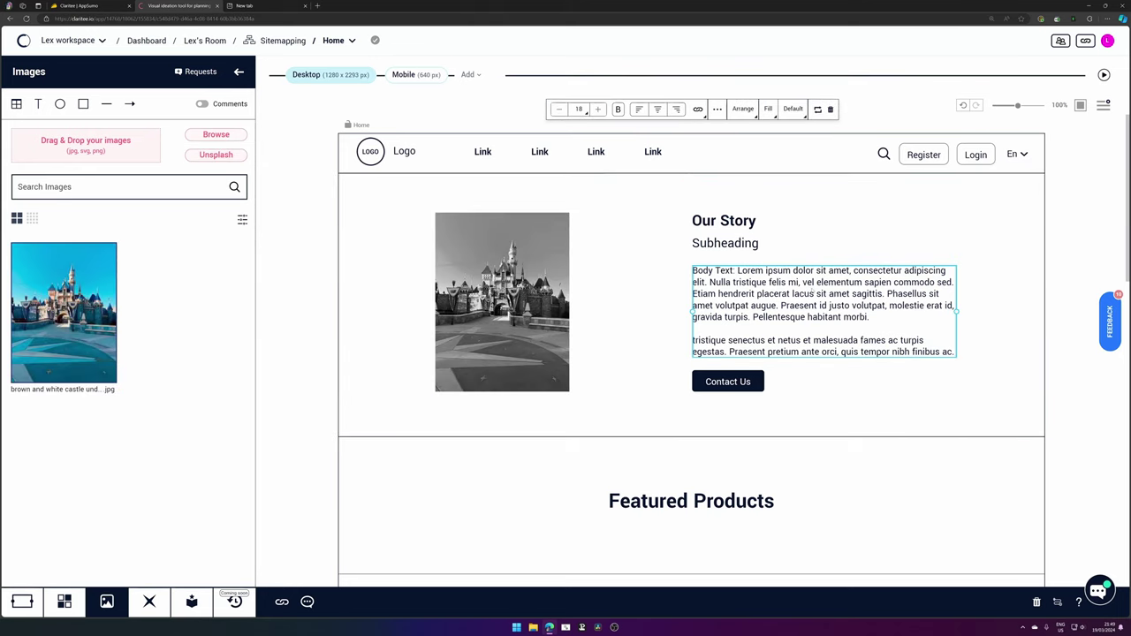
pyautogui.rightClick(811, 294)
# Back in the sitemap, preview and close the Home page's desktop wireframe
pyautogui.press('Escape')
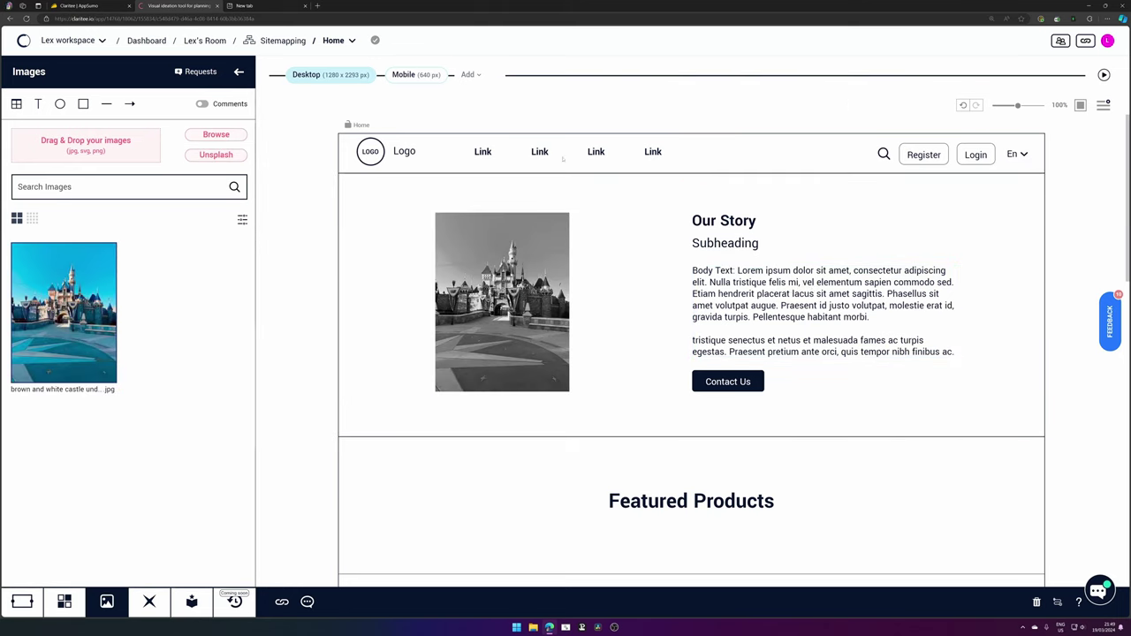
pyautogui.click(292, 44)
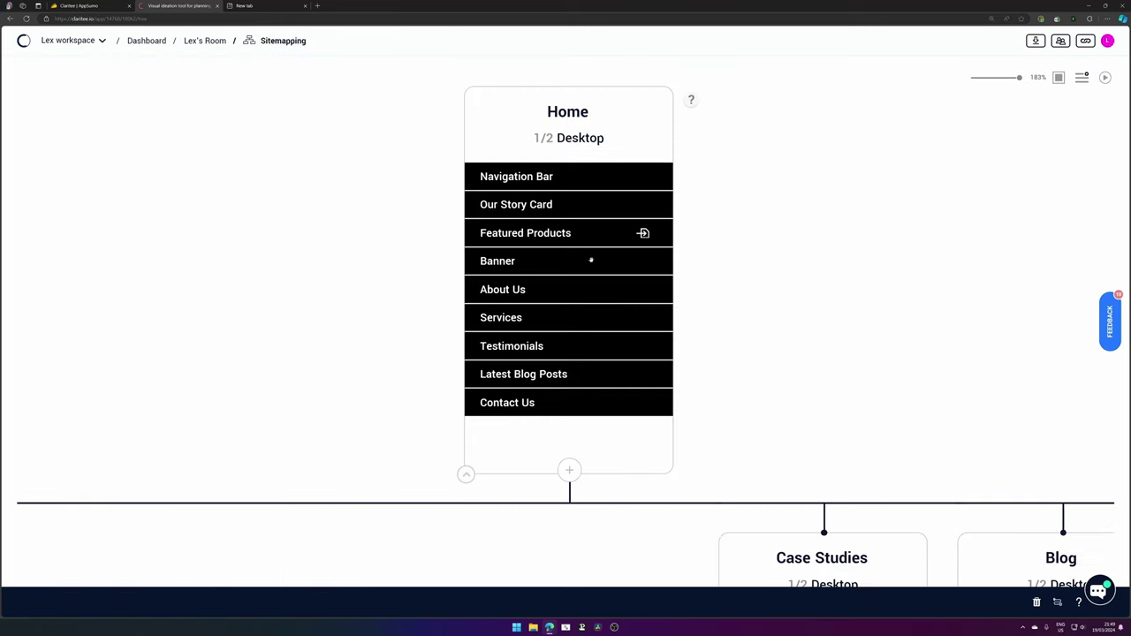
pyautogui.click(525, 436)
pyautogui.scroll(-5, 525, 371)
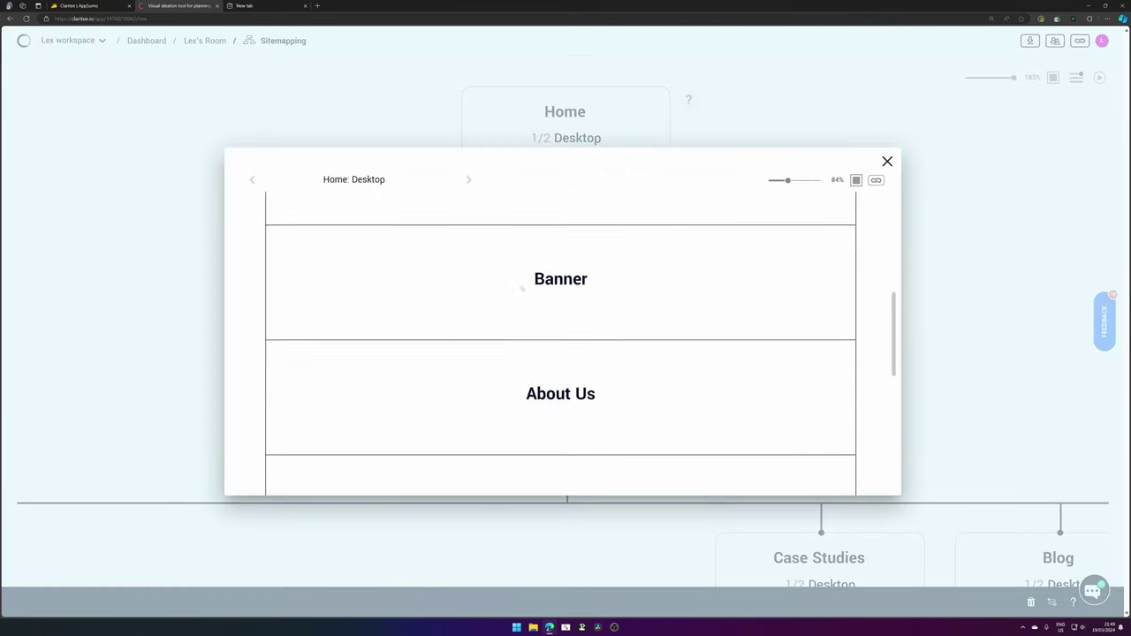
pyautogui.scroll(5, 525, 371)
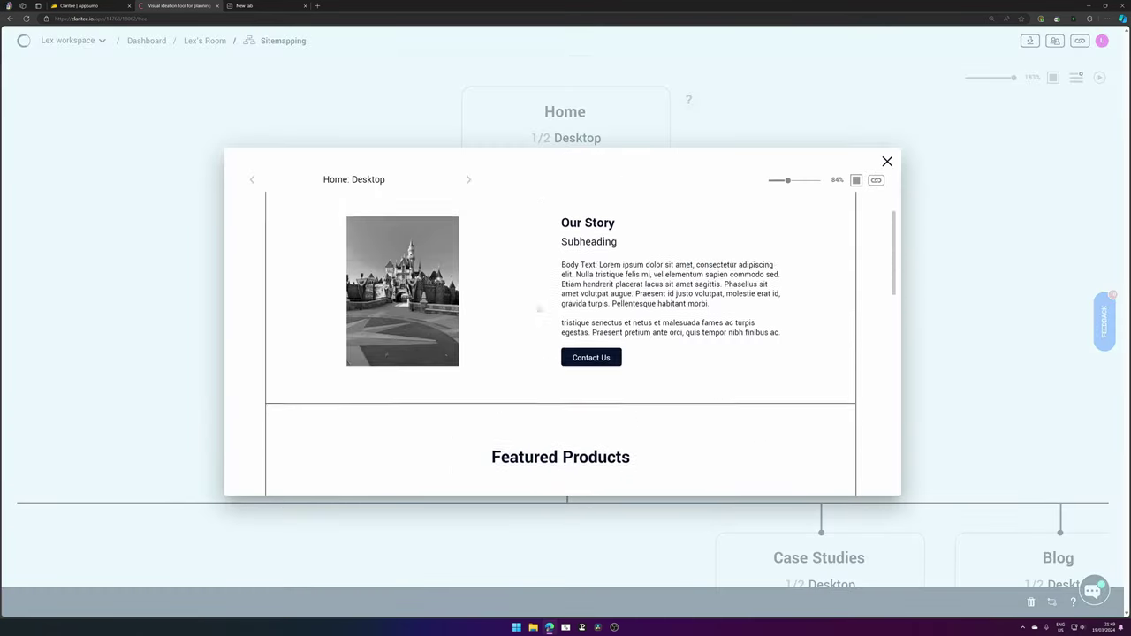
pyautogui.click(887, 162)
# Pan around the sitemap to review the Home card and its child pages
pyautogui.scroll(-5, 742, 192)
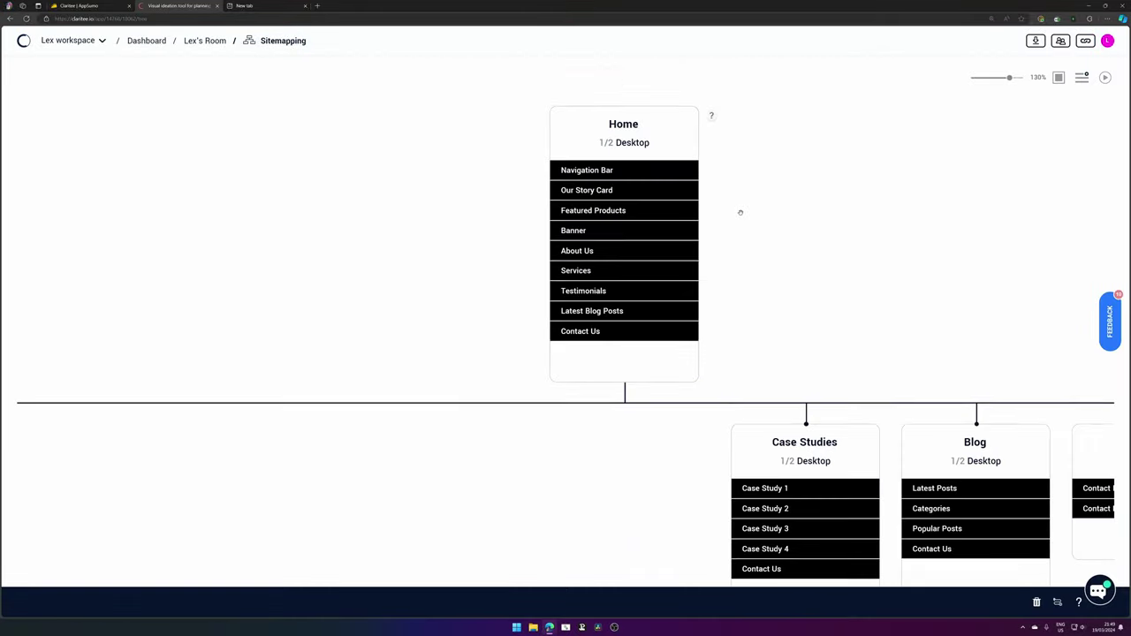
pyautogui.moveTo(800, 222); pyautogui.dragTo(506, 279)
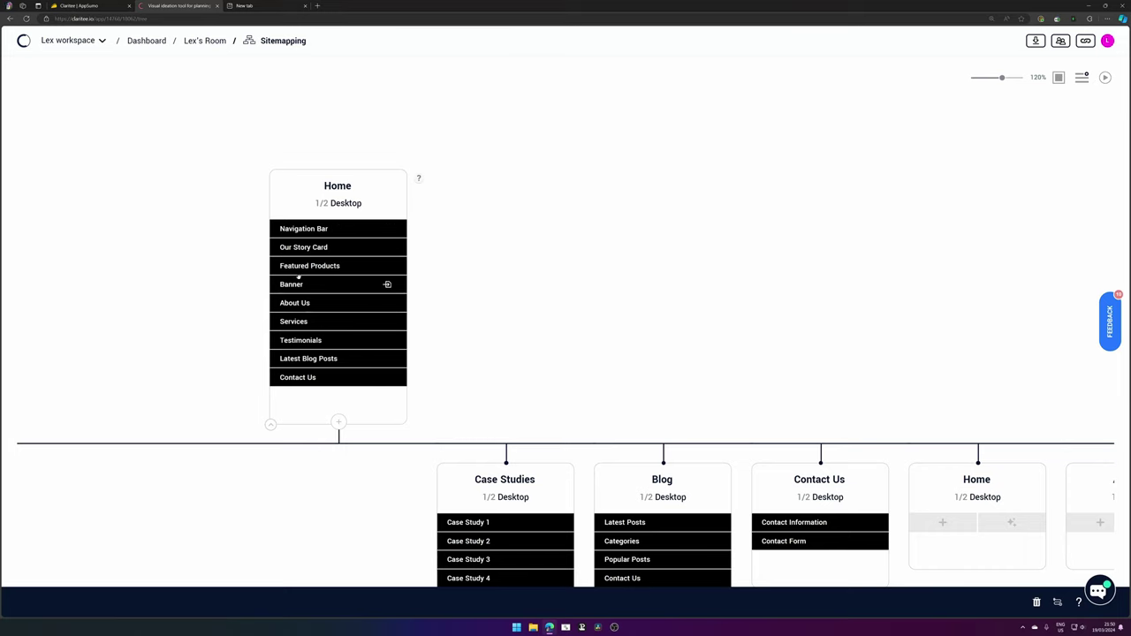
pyautogui.moveTo(454, 211); pyautogui.dragTo(721, 225)
pyautogui.moveTo(757, 266); pyautogui.dragTo(679, 257)
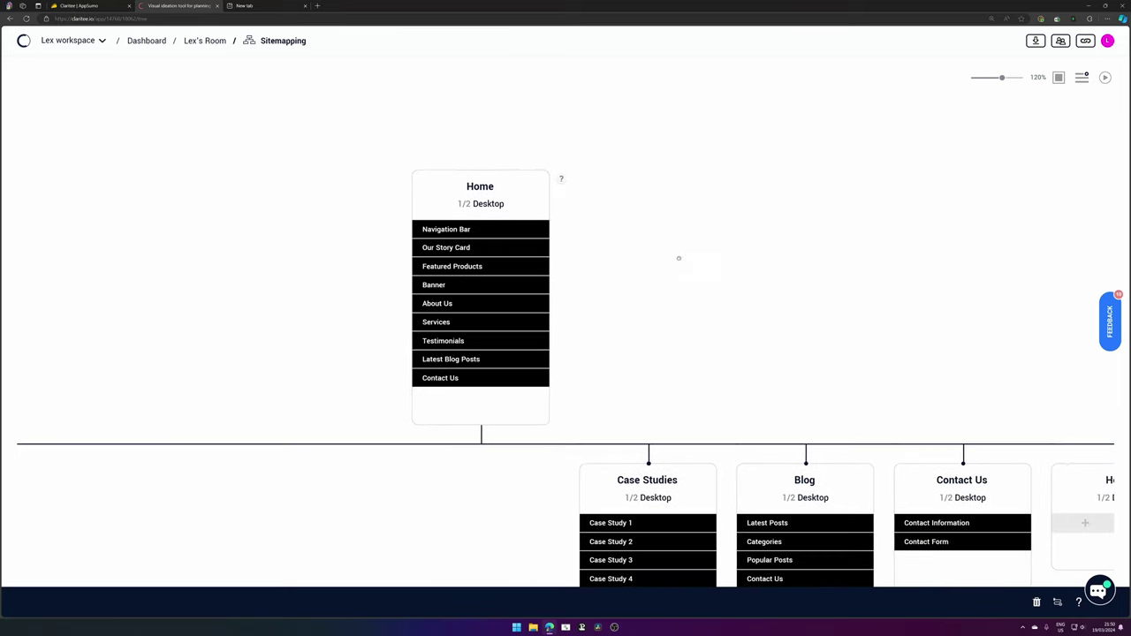
pyautogui.moveTo(644, 315); pyautogui.dragTo(701, 195)
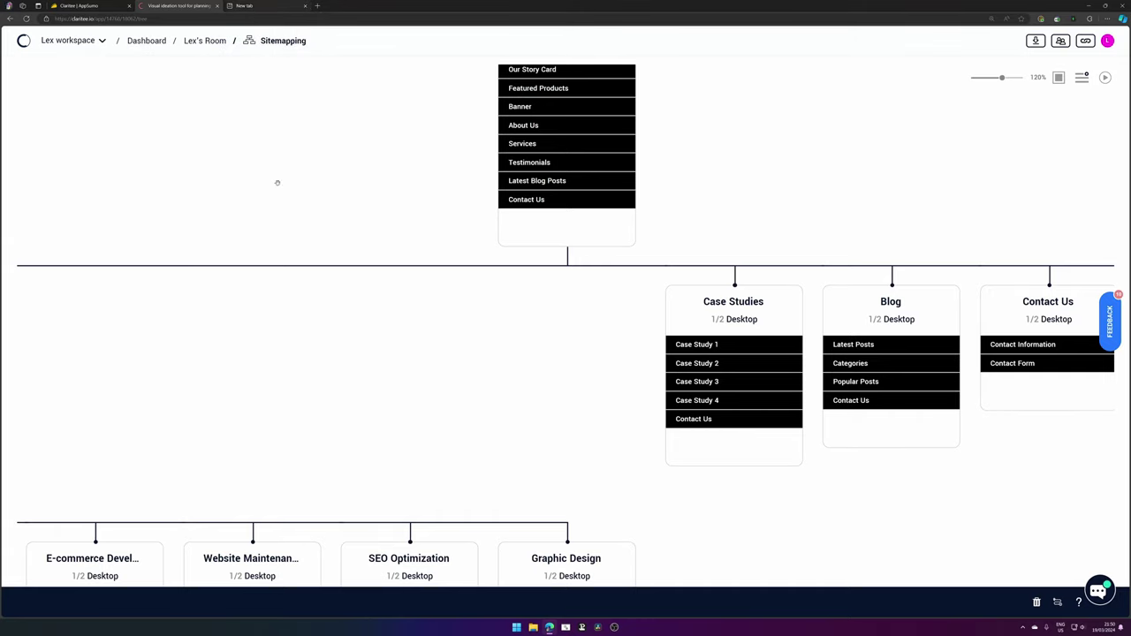
pyautogui.moveTo(870, 152); pyautogui.dragTo(867, 235)
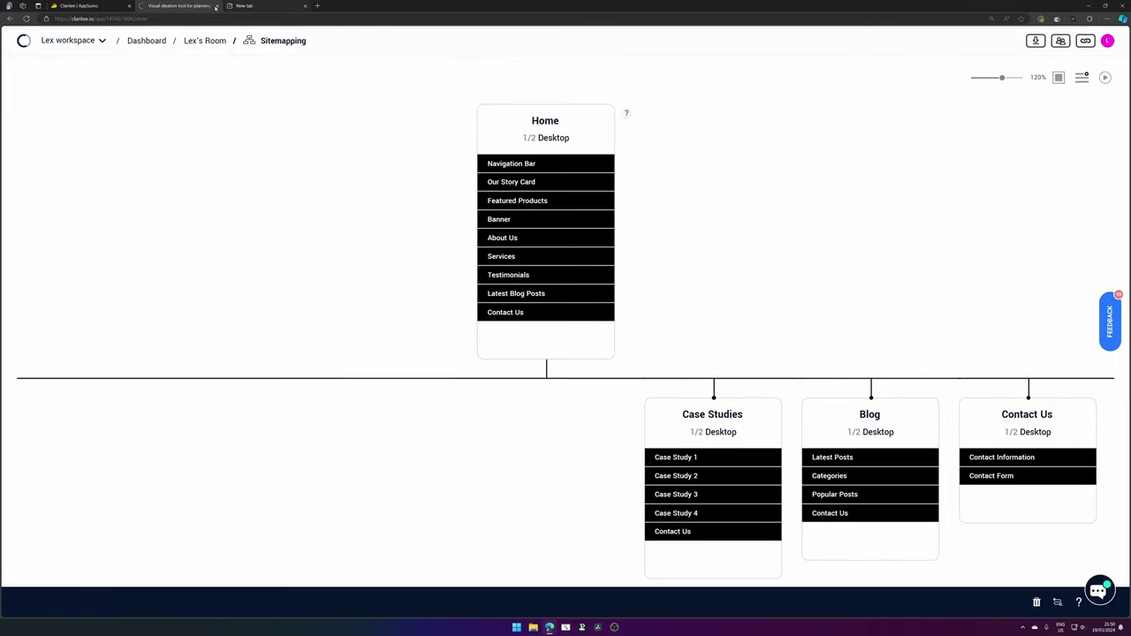
# On the AppSumo Claritee listing, open the founders' Roadmap link in a background tab
pyautogui.click(95, 6)
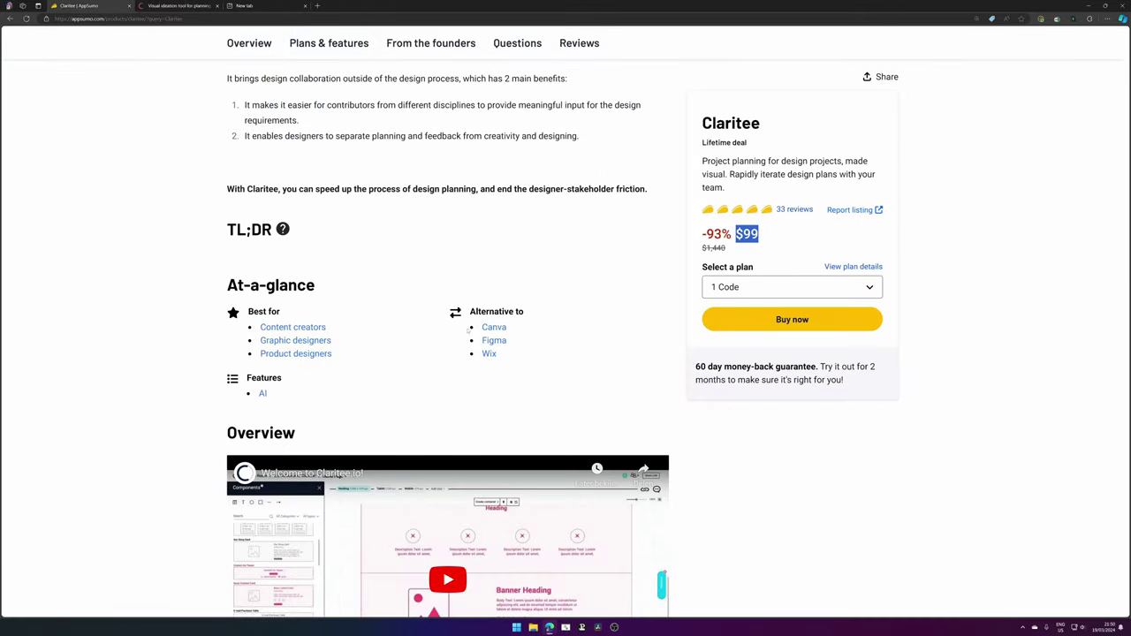
pyautogui.scroll(-20, 473, 329)
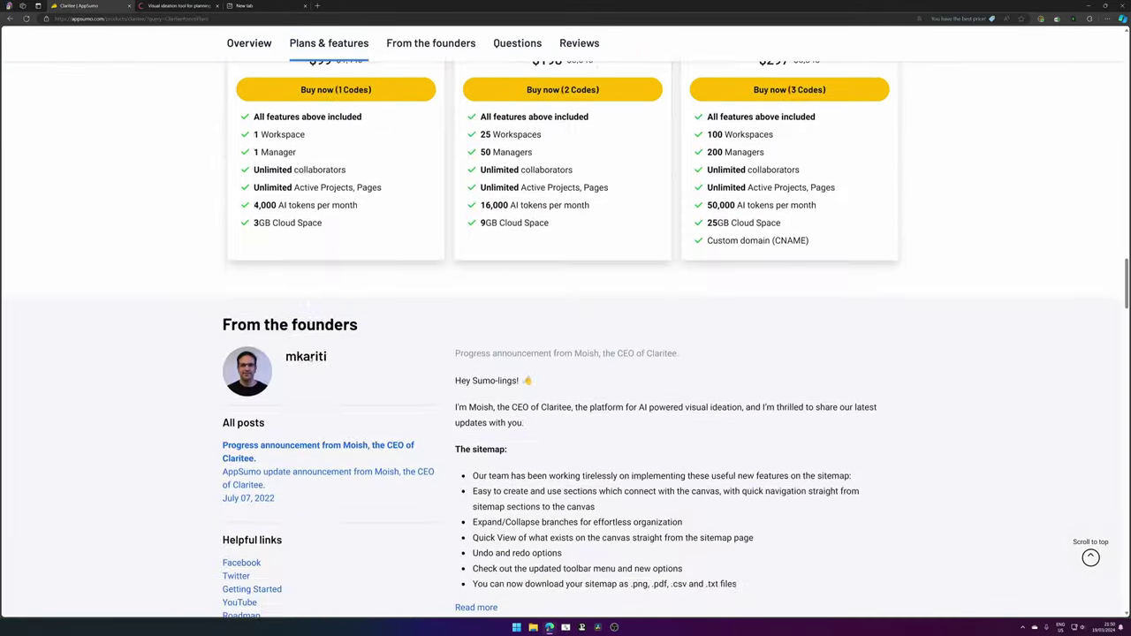
pyautogui.scroll(-3, 311, 361)
pyautogui.middleClick(240, 331)
# Browse the roadmap's In the works column and view the Wordpress plugin request
pyautogui.hotkey('ctrl', 'Tab')
pyautogui.scroll(-3, 557, 182)
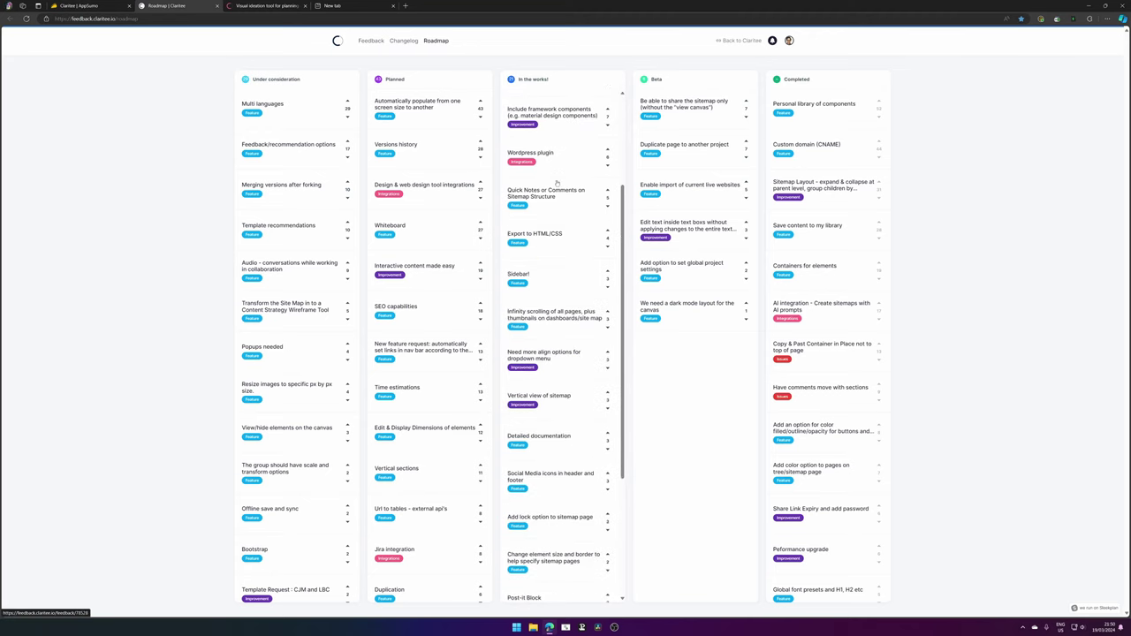
pyautogui.scroll(1, 557, 183)
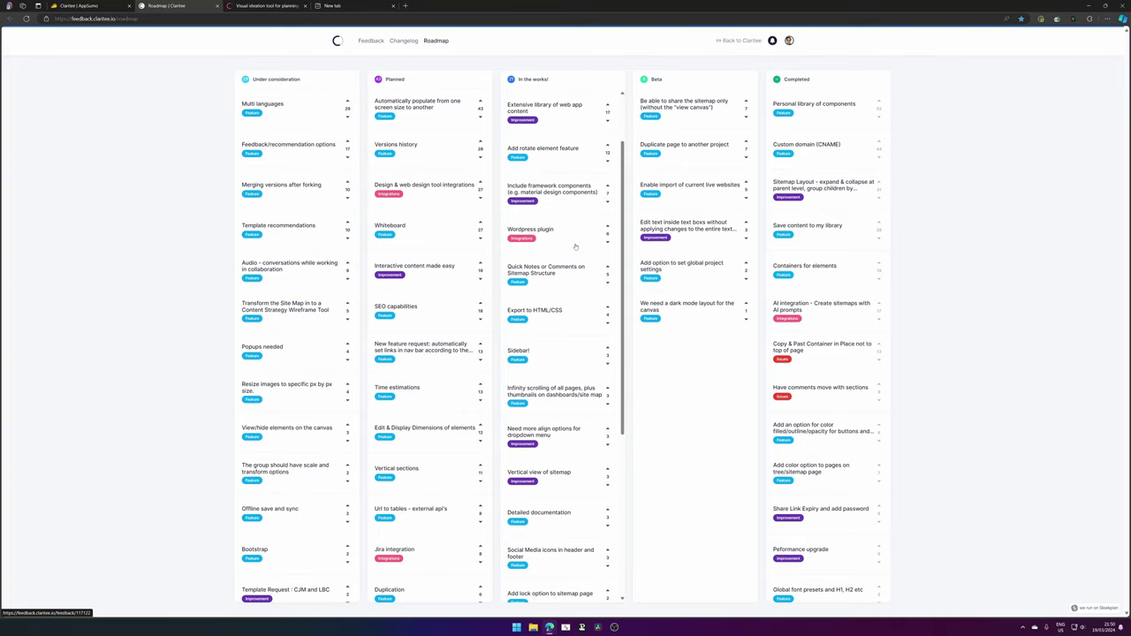
pyautogui.click(565, 237)
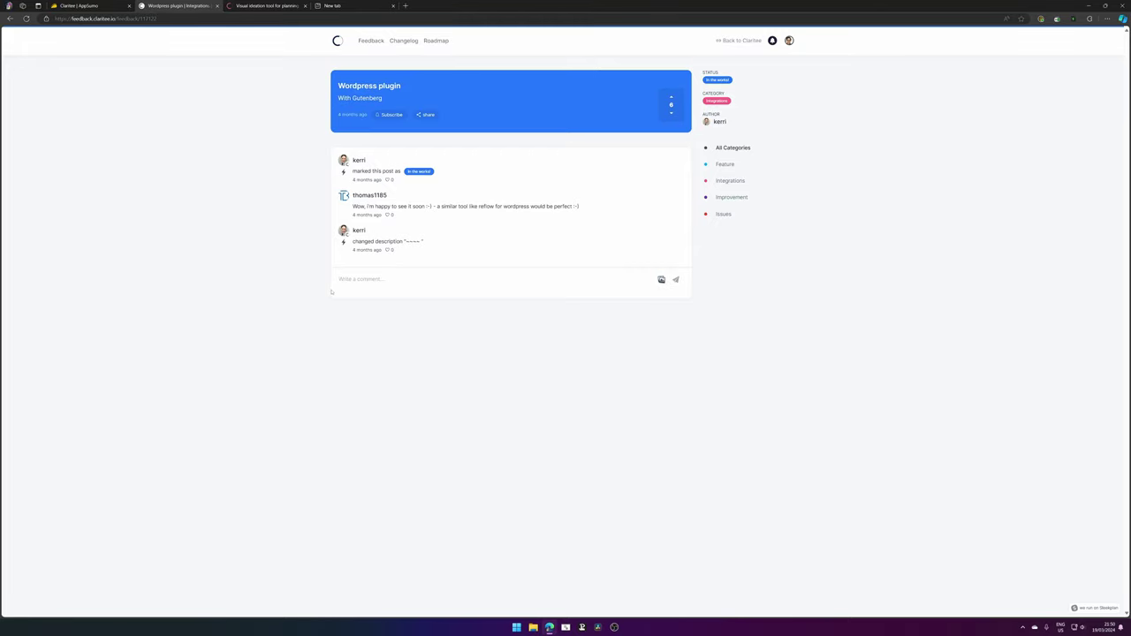
pyautogui.hotkey('alt', 'Left')
# Open the 'AI to wireframes in 1 click with AI prompts' post and highlight its title
pyautogui.scroll(-3, 543, 332)
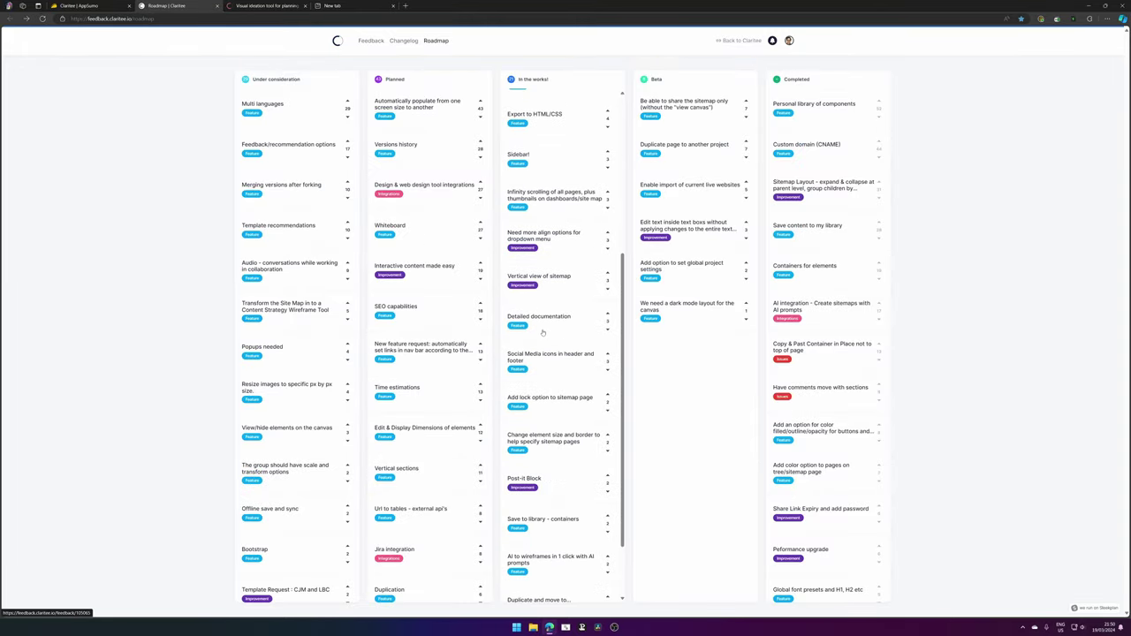
pyautogui.scroll(-2, 543, 332)
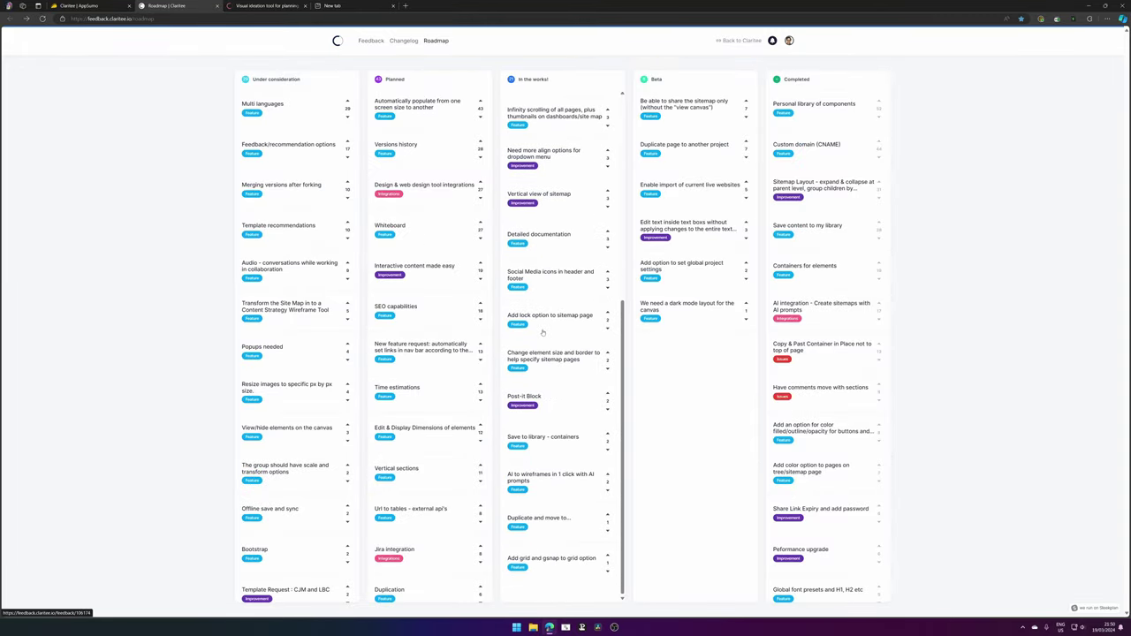
pyautogui.click(544, 475)
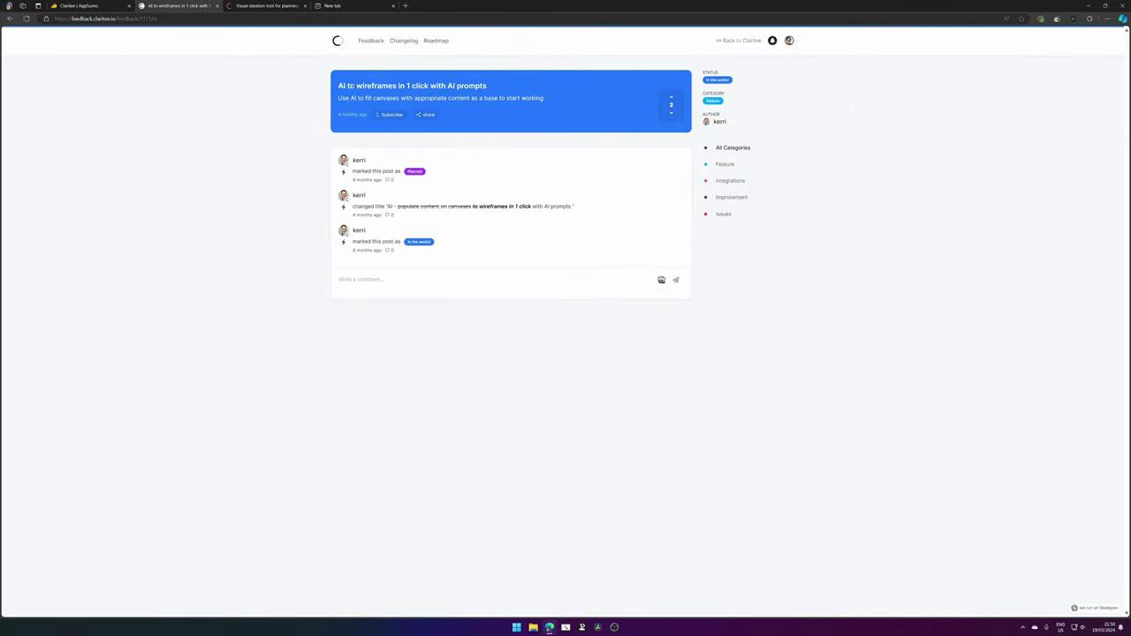
pyautogui.moveTo(353, 84); pyautogui.dragTo(457, 85)
# Return to the Claritee Home page wireframe and zoom out and back in
pyautogui.click(498, 92)
pyautogui.click(231, 5)
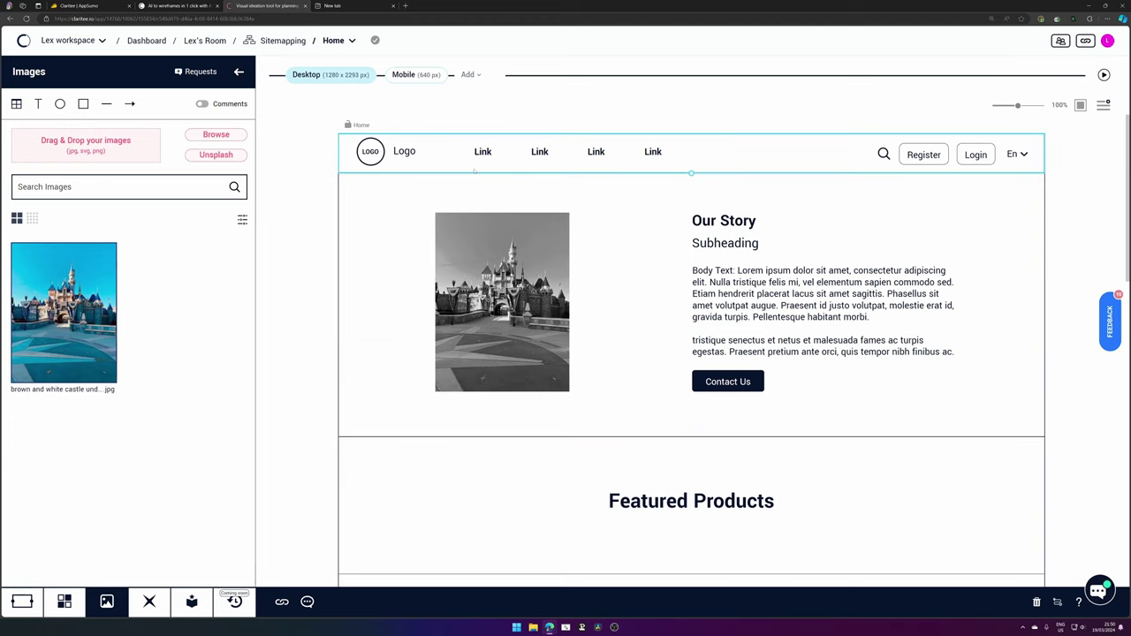
pyautogui.scroll(-5, 474, 172)
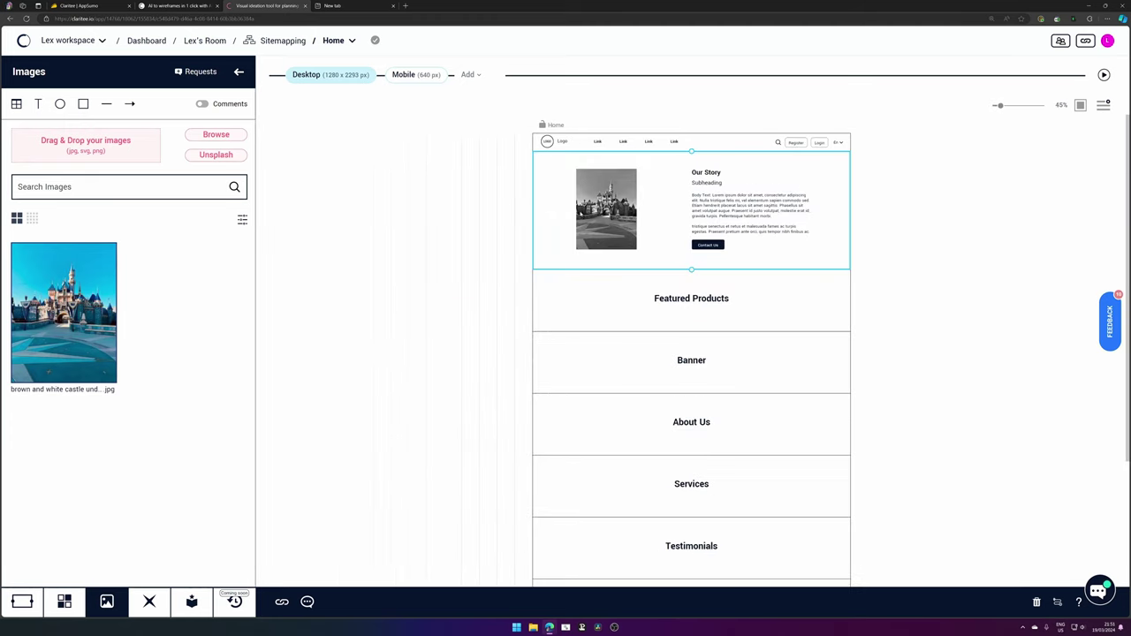
pyautogui.scroll(5, 635, 215)
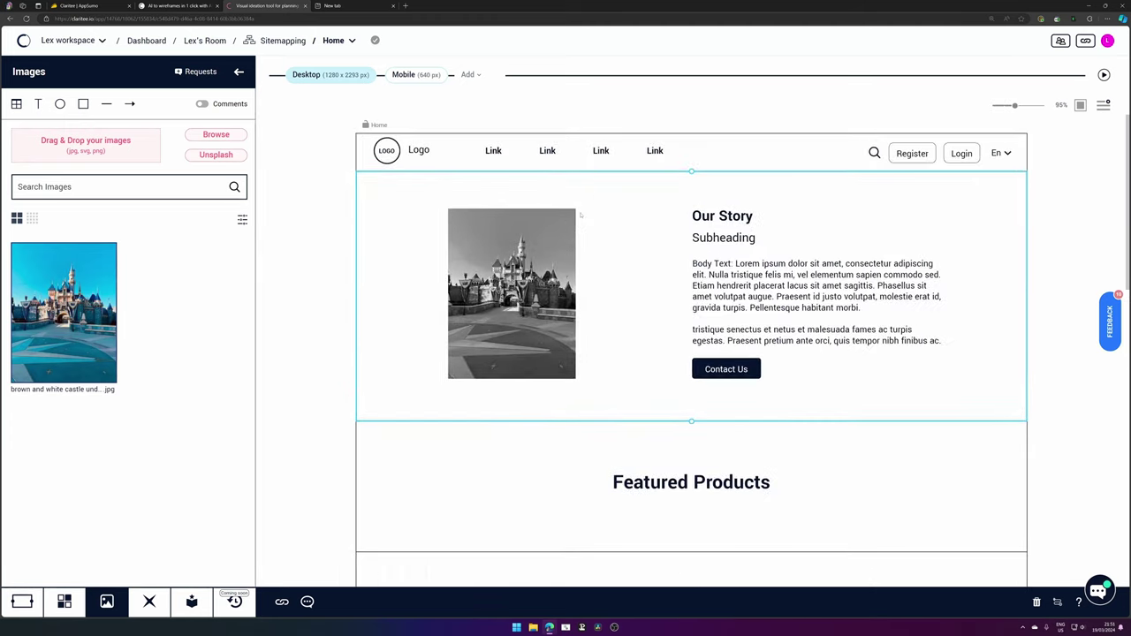
# Check the global canvas settings (Black theme, images in color off), then select the Our Story section
pyautogui.click(1102, 105)
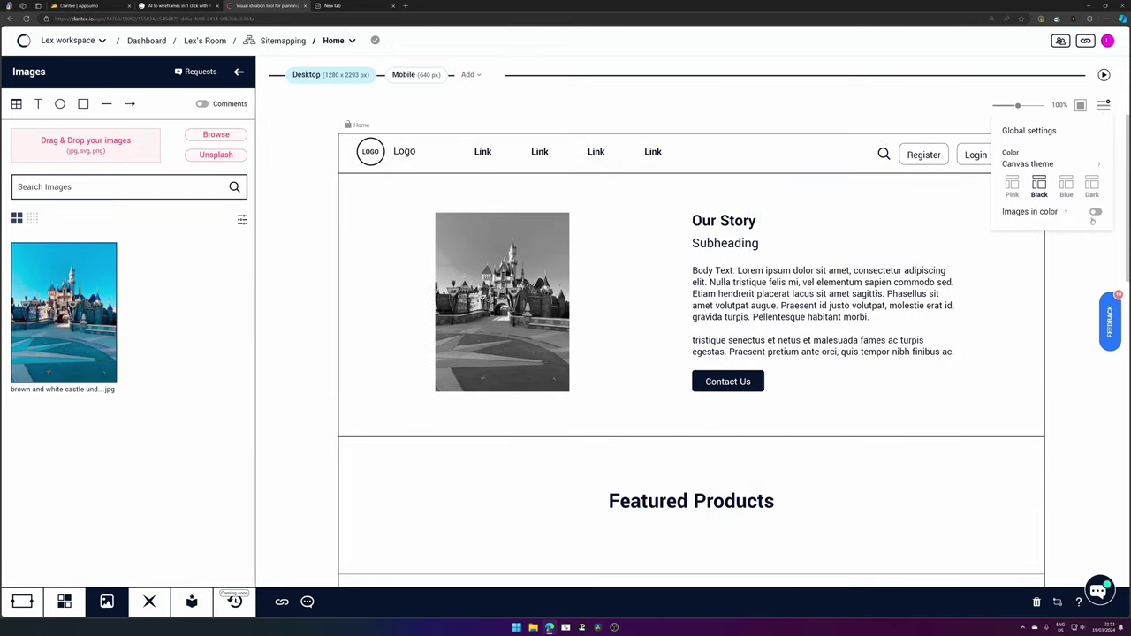
pyautogui.click(965, 239)
pyautogui.scroll(-5, 608, 248)
pyautogui.scroll(5, 583, 230)
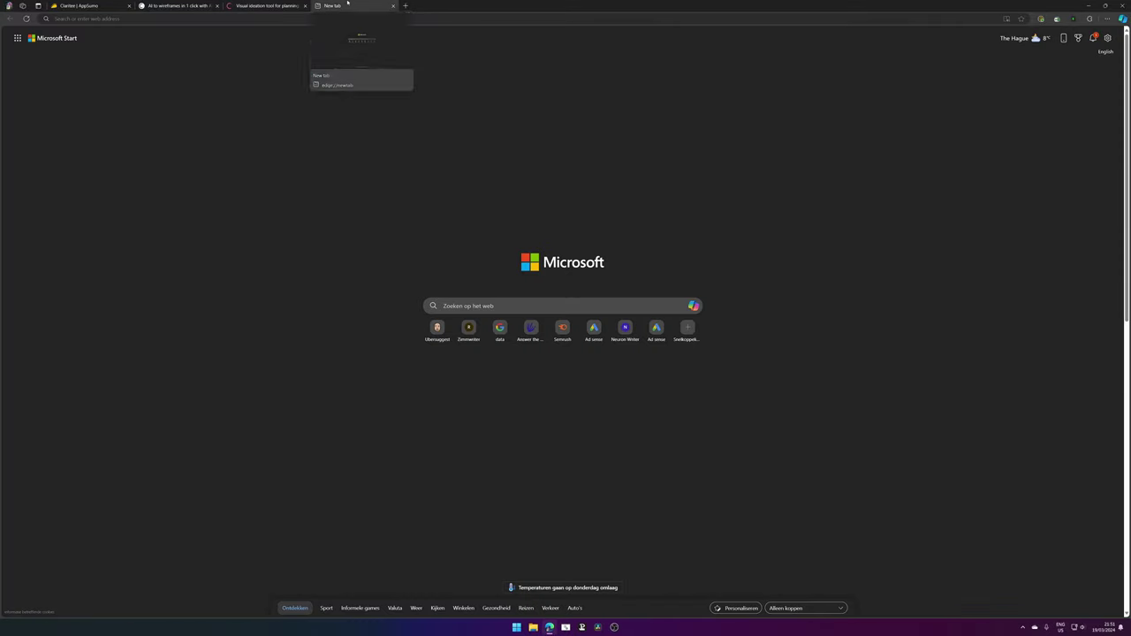
# Delete the old Untitled Project in Relume after hitting the free-plan project limit
pyautogui.click(347, 5)
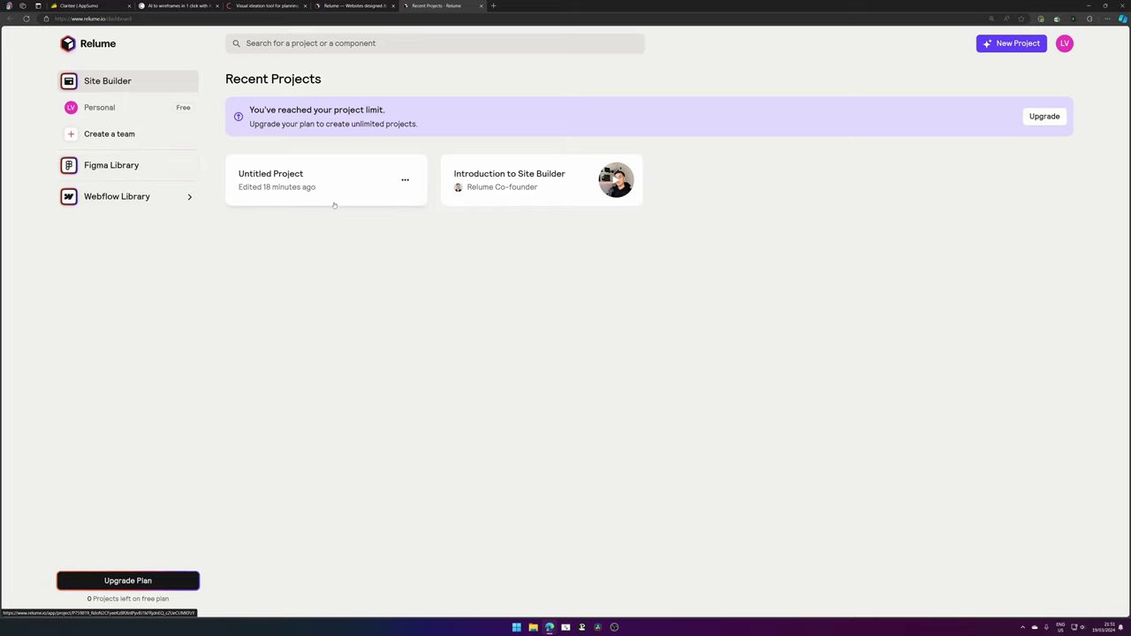
pyautogui.click(1007, 43)
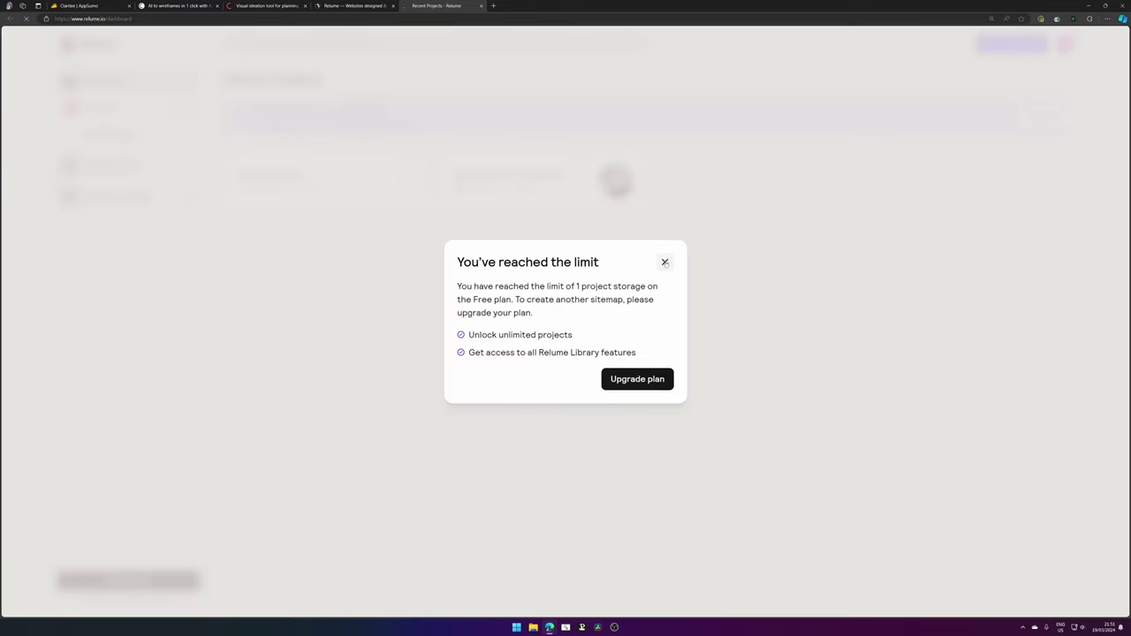
pyautogui.click(664, 263)
pyautogui.click(405, 181)
pyautogui.click(412, 243)
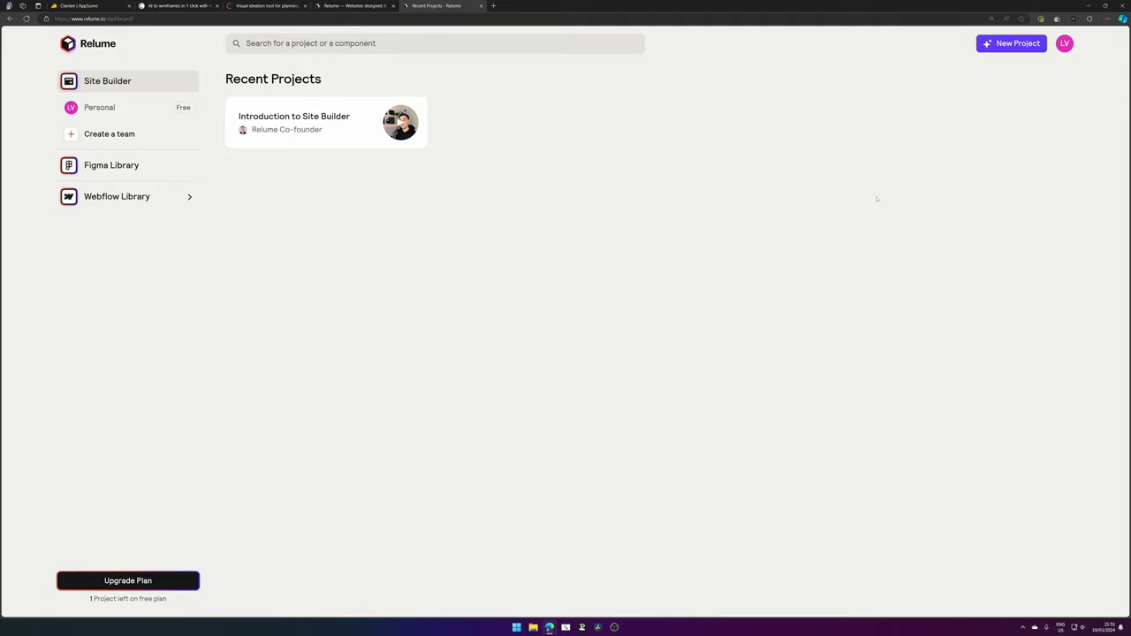
# Create a new Relume project and generate an AI sitemap from the pasted agency description
pyautogui.click(1010, 42)
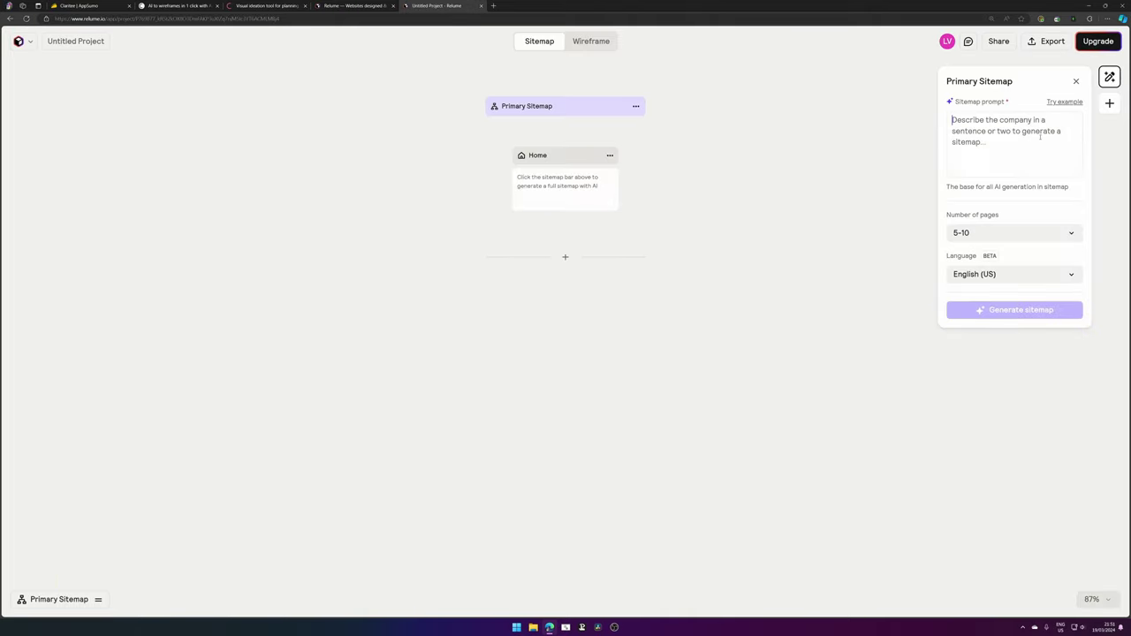
pyautogui.write('Business website for a webdesign agency')
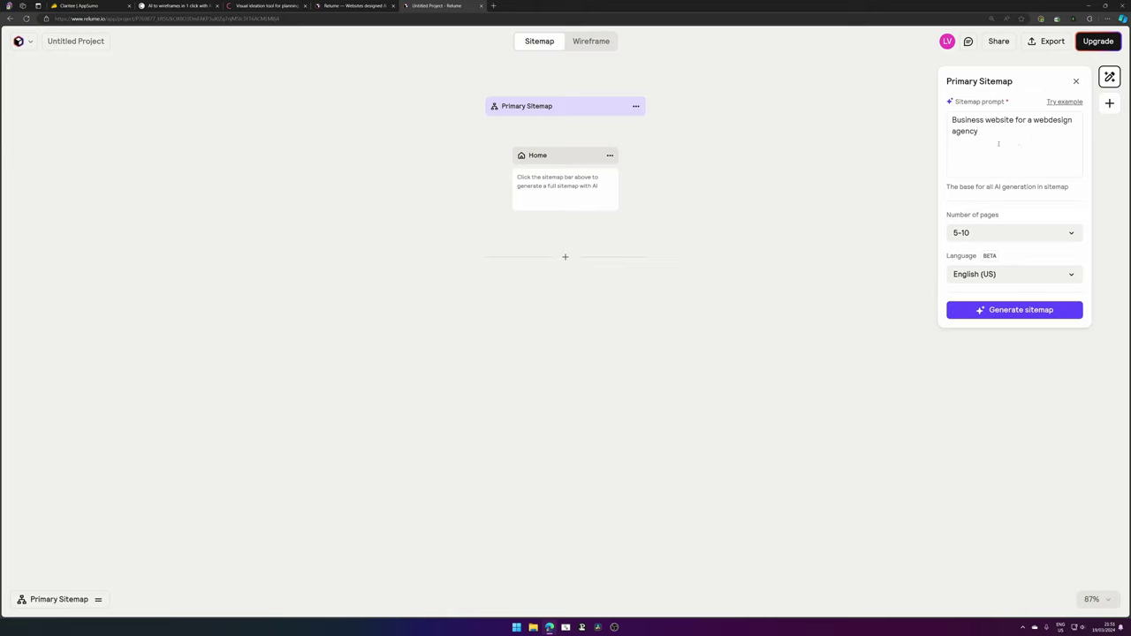
pyautogui.click(1043, 309)
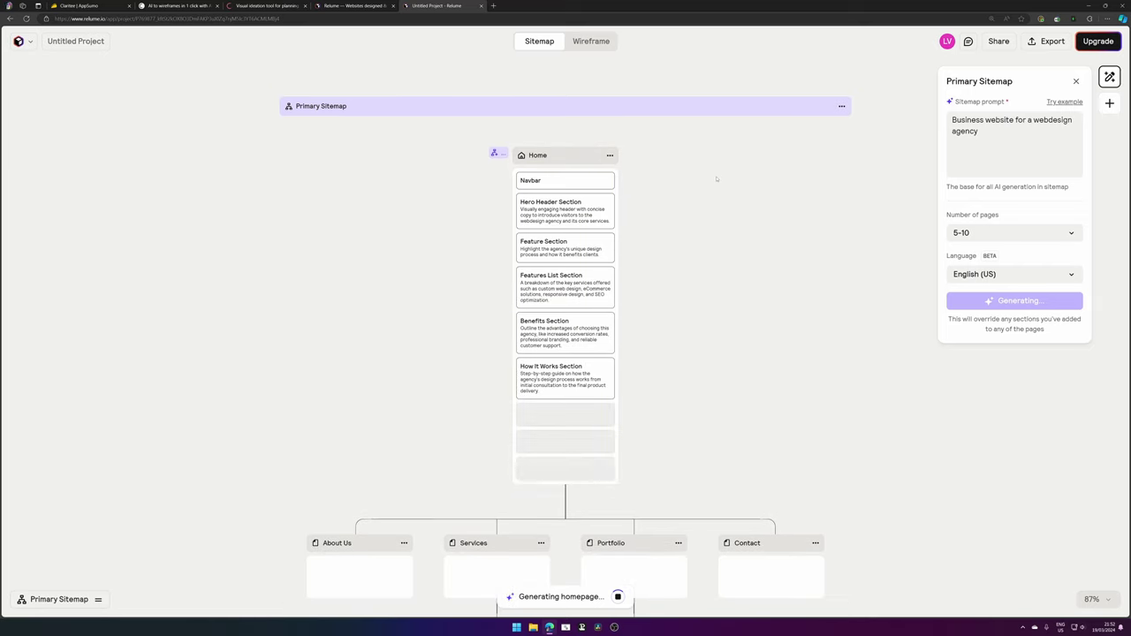
# Zoom the sitemap to 87% and pan across Home's ten sections and its six subpages
pyautogui.scroll(-2, 723, 218)
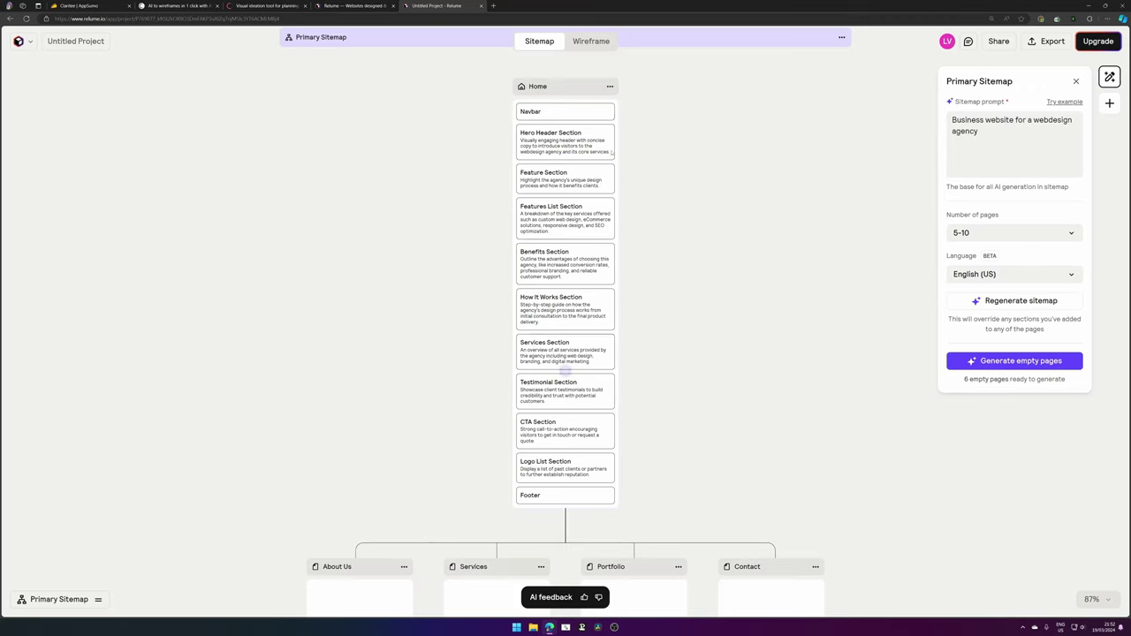
pyautogui.scroll(-5, 547, 92)
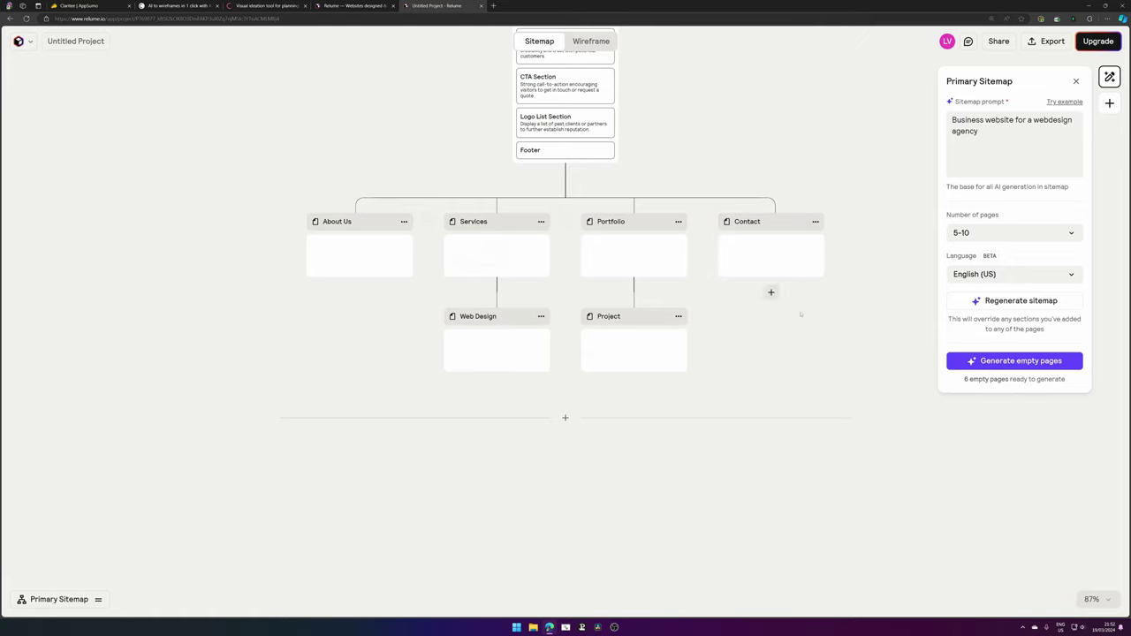
pyautogui.scroll(1, 802, 318)
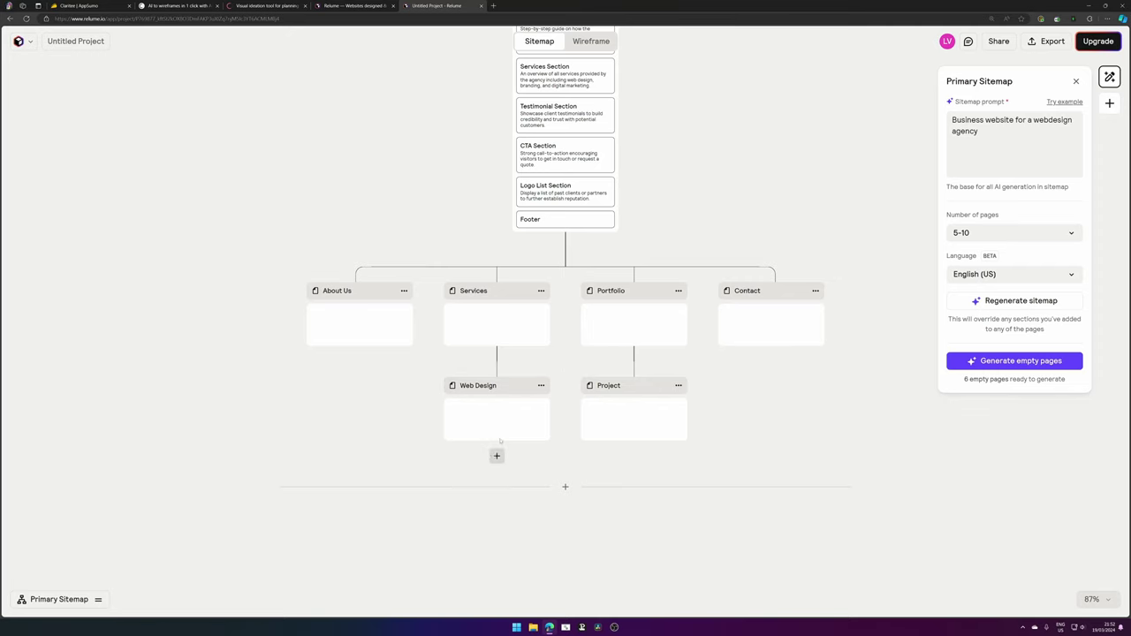
pyautogui.scroll(3, 507, 427)
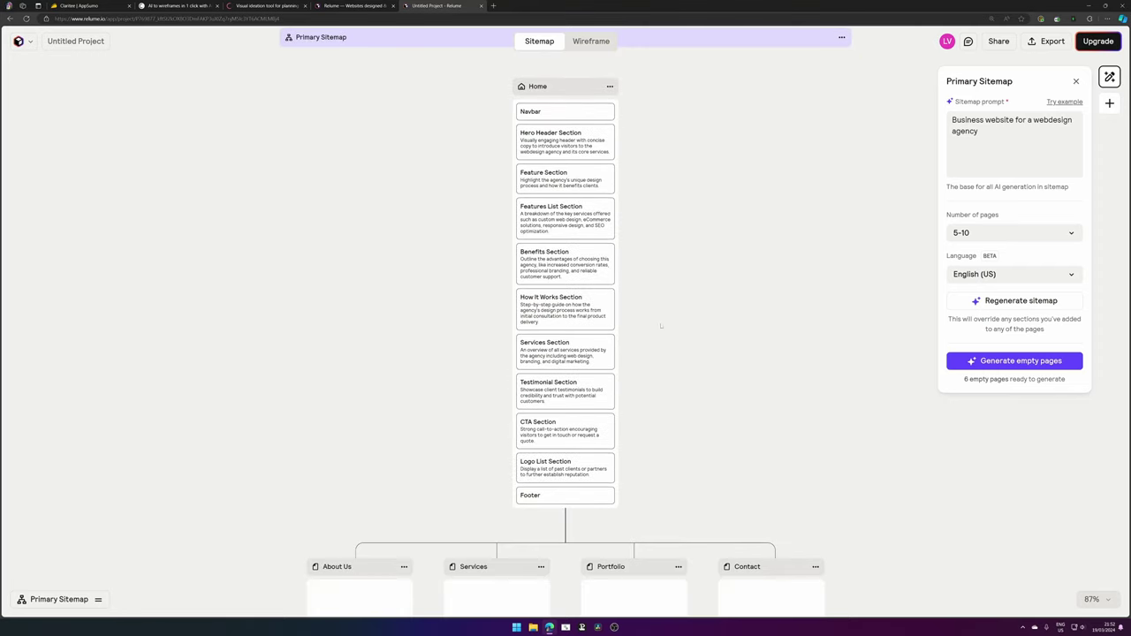
pyautogui.scroll(3, 564, 164)
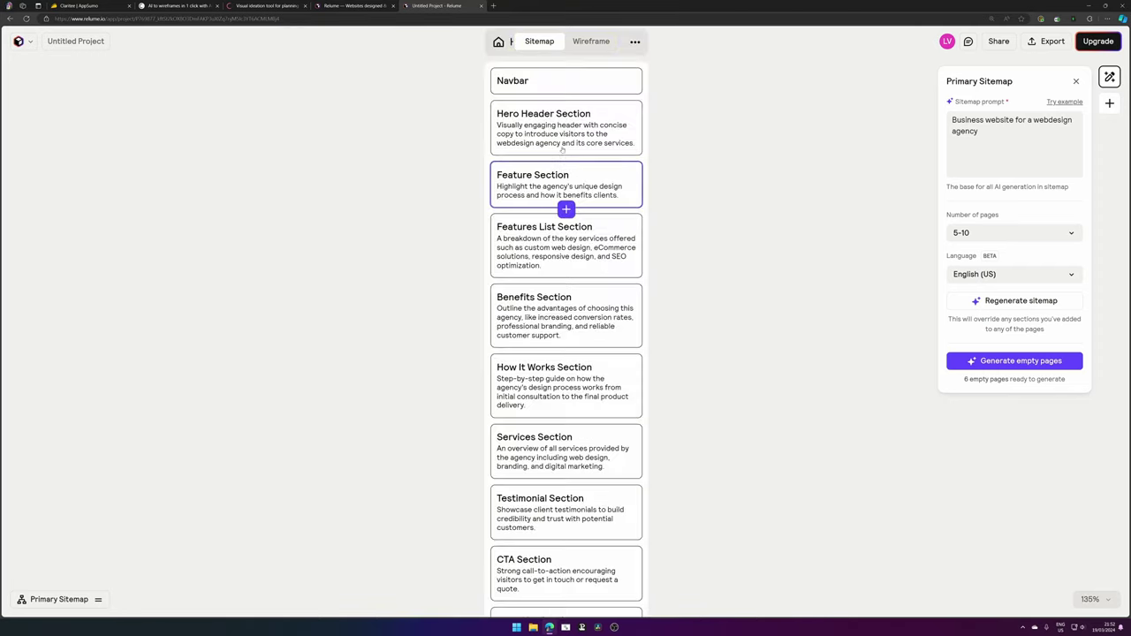
pyautogui.scroll(1, 564, 164)
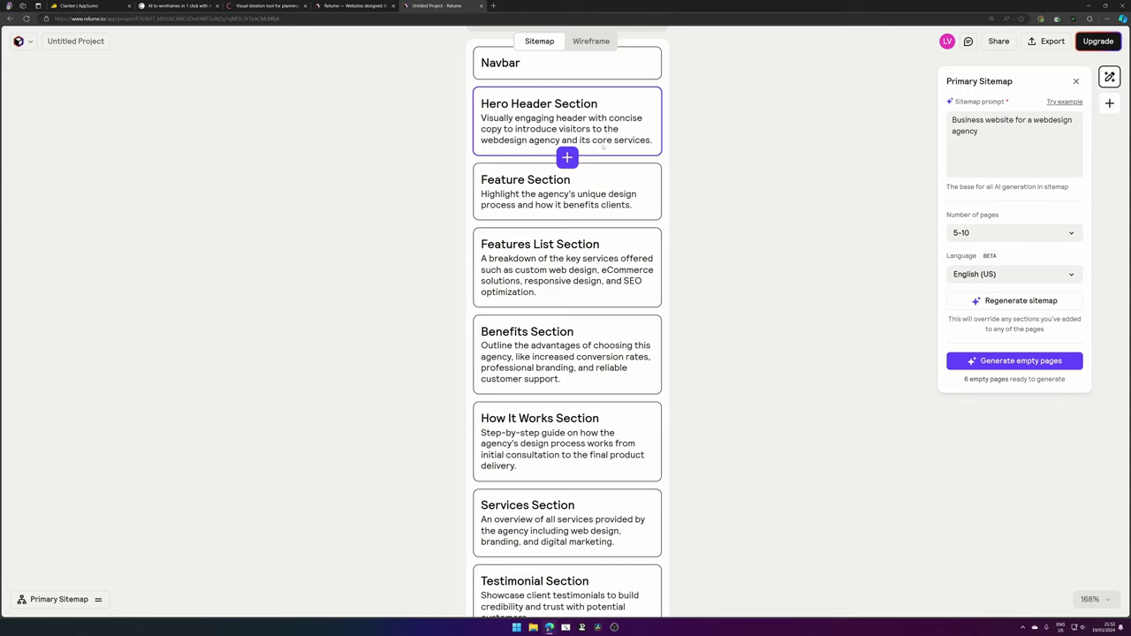
pyautogui.scroll(-5, 729, 171)
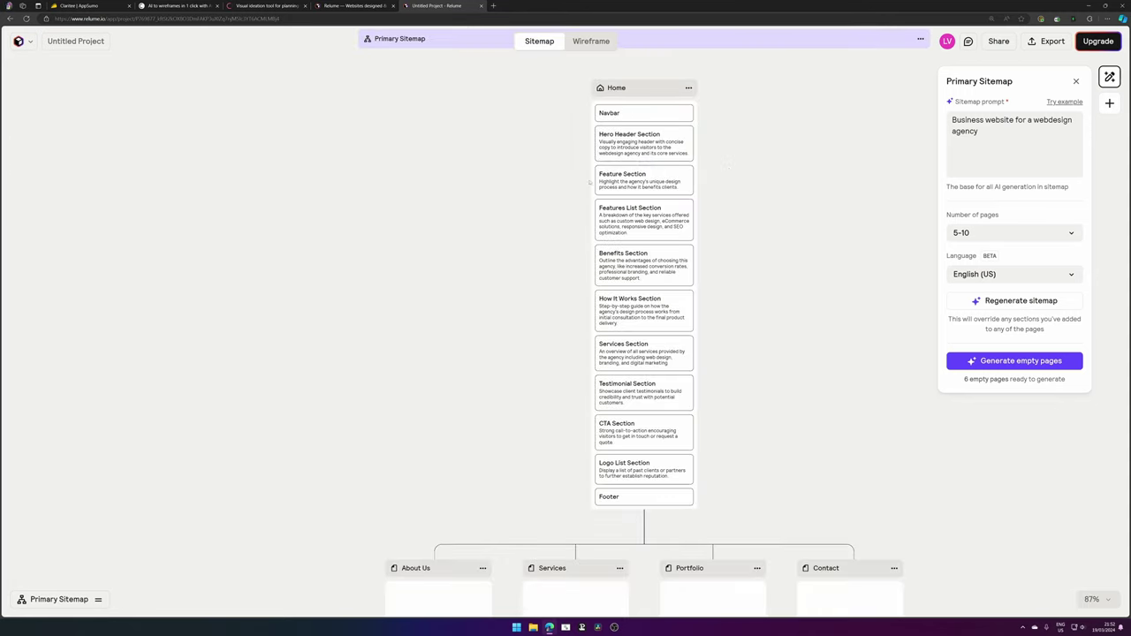
pyautogui.hscroll(2, 424, 308)
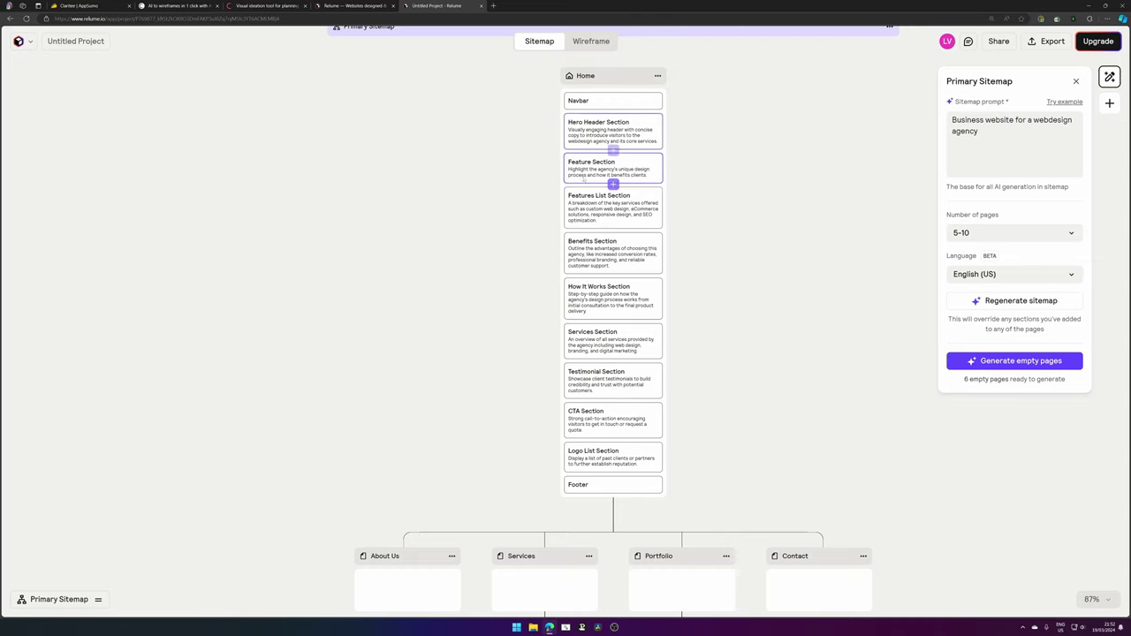
pyautogui.scroll(-4, 833, 354)
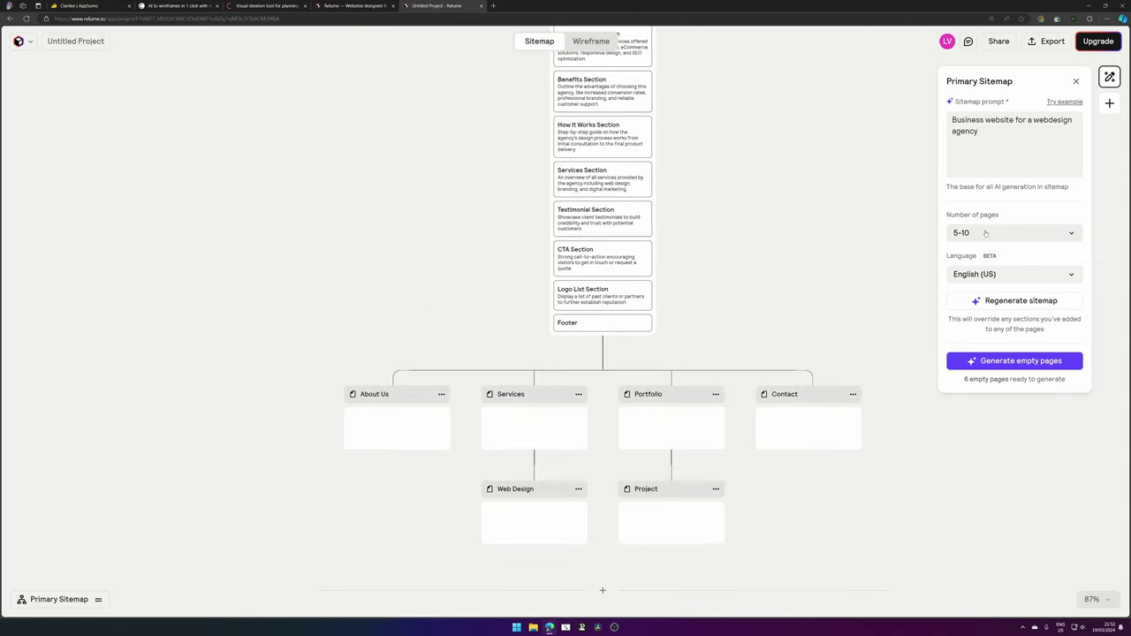
pyautogui.scroll(6, 820, 115)
# Generate sections for About Us, Services, Portfolio, Contact, Web Design and Project, then scroll through them
pyautogui.click(1020, 361)
pyautogui.scroll(-14, 785, 351)
pyautogui.scroll(3, 785, 350)
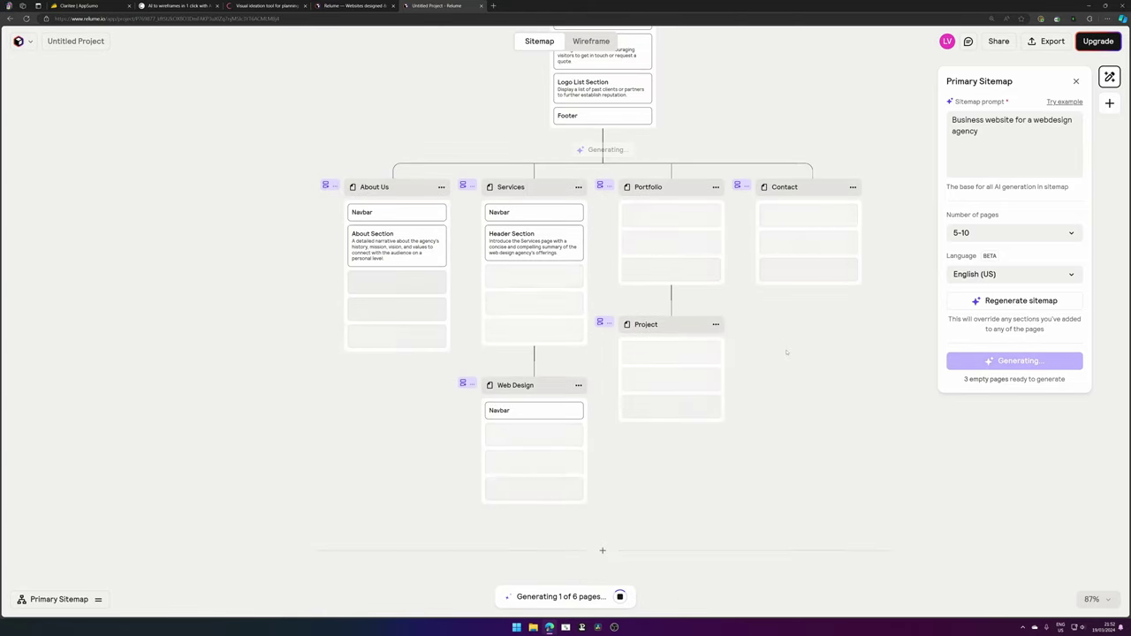
pyautogui.scroll(-2, 786, 352)
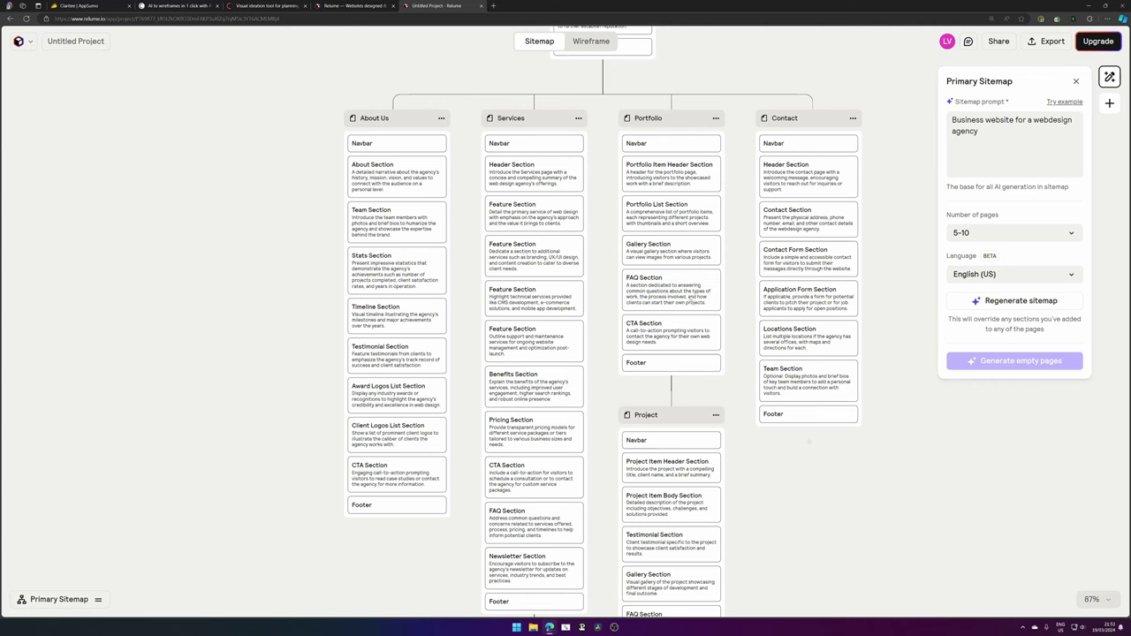
pyautogui.scroll(-4, 671, 233)
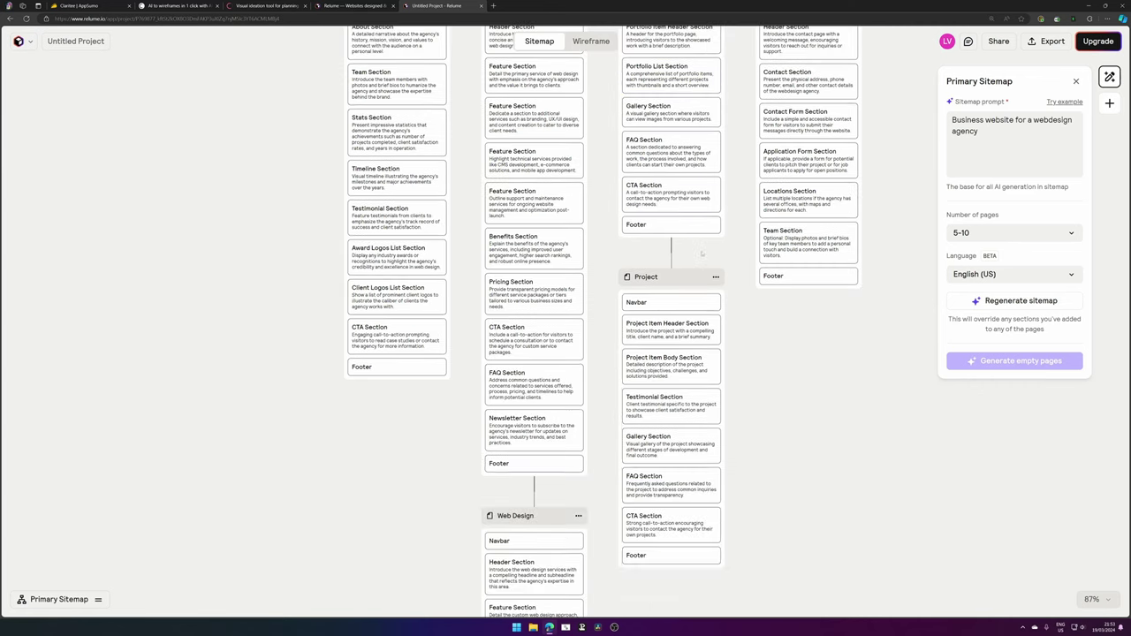
pyautogui.scroll(7, 671, 257)
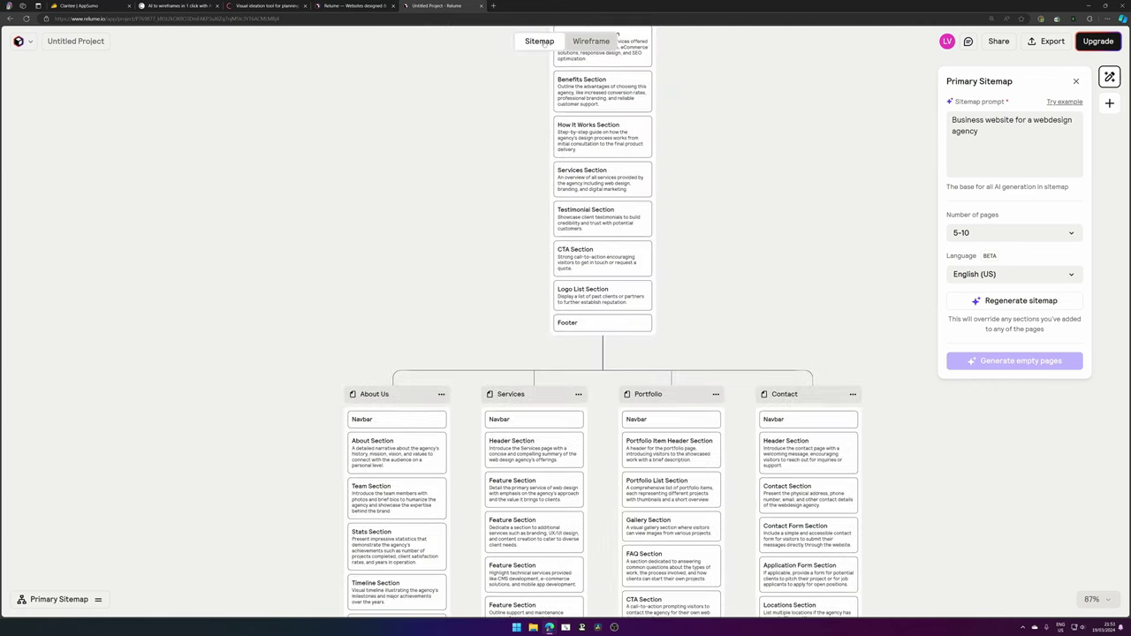
pyautogui.click(351, 5)
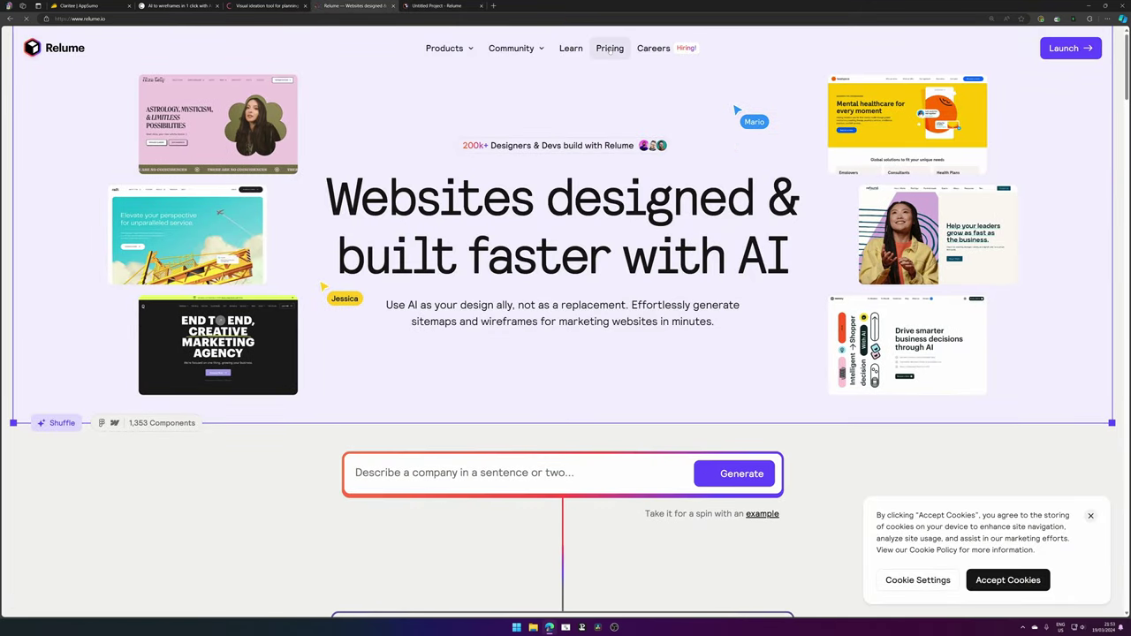
pyautogui.click(609, 48)
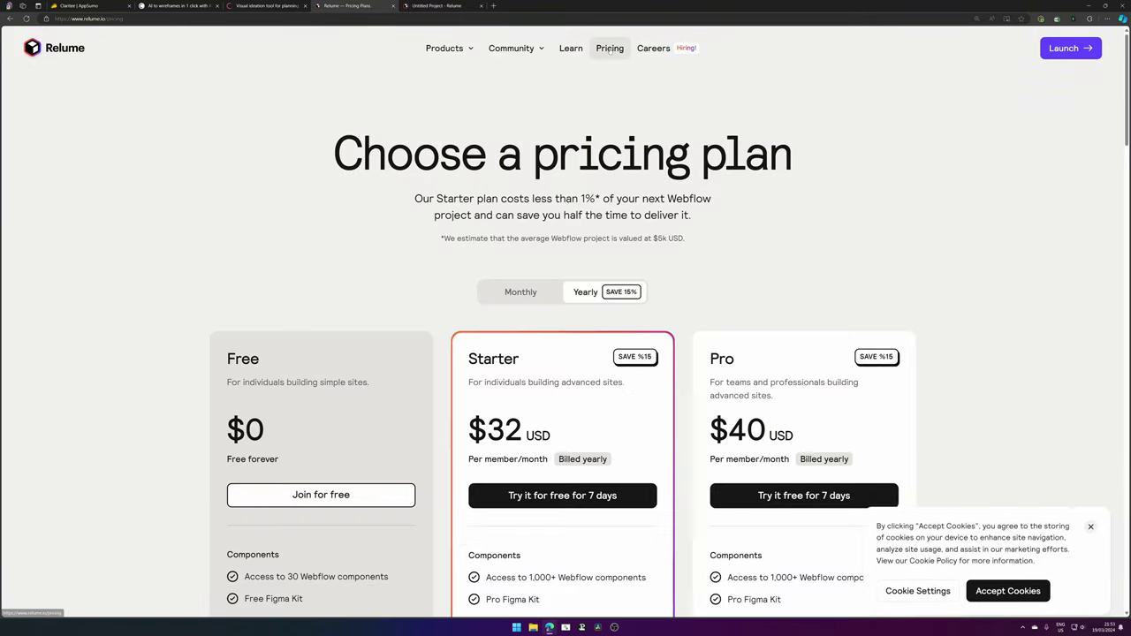
pyautogui.scroll(-3, 303, 334)
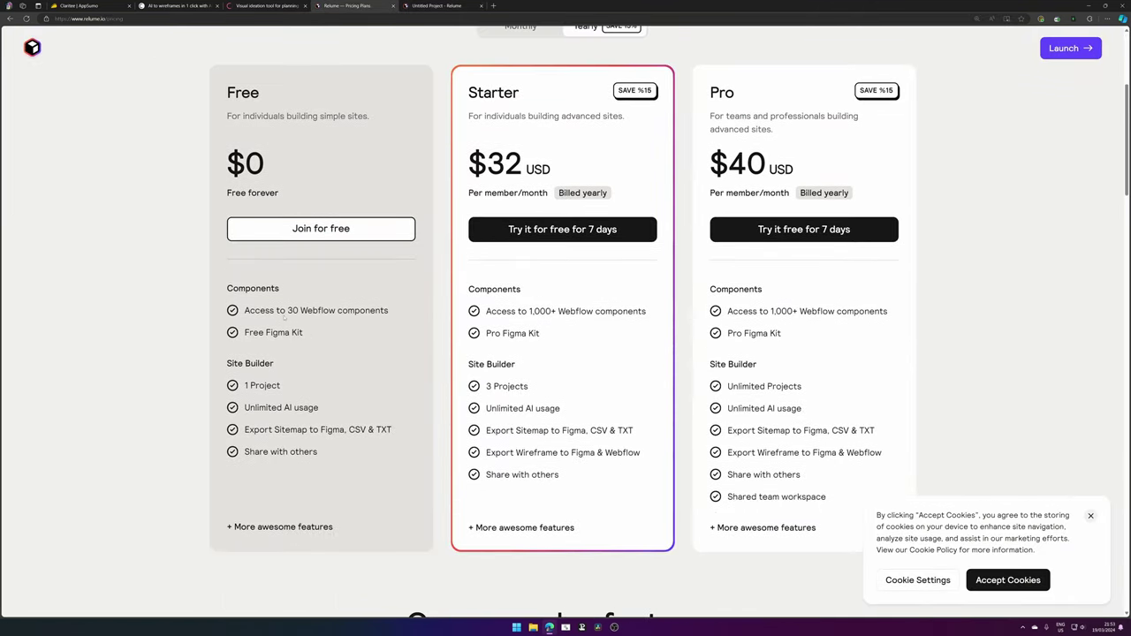
pyautogui.moveTo(485, 453); pyautogui.dragTo(586, 461)
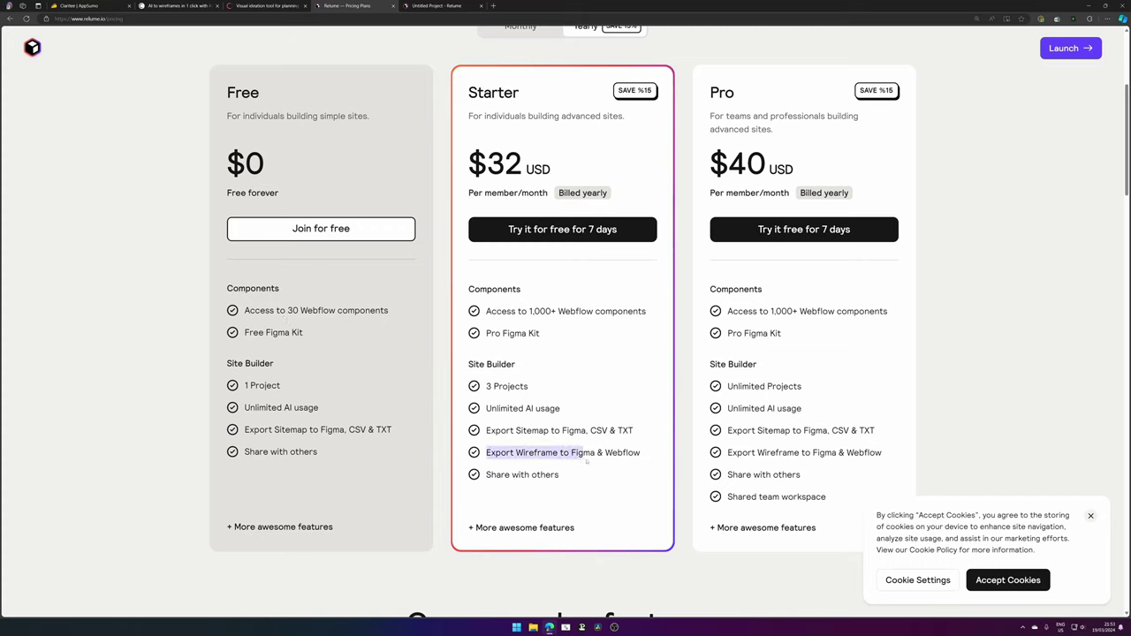
pyautogui.moveTo(469, 163); pyautogui.dragTo(526, 165)
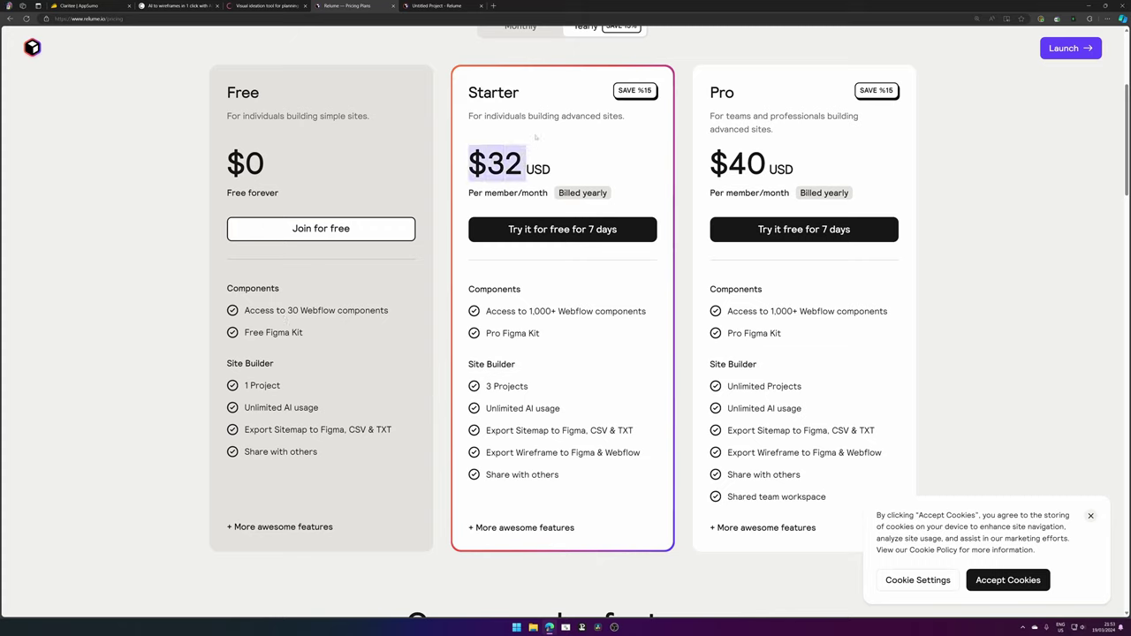
pyautogui.click(432, 10)
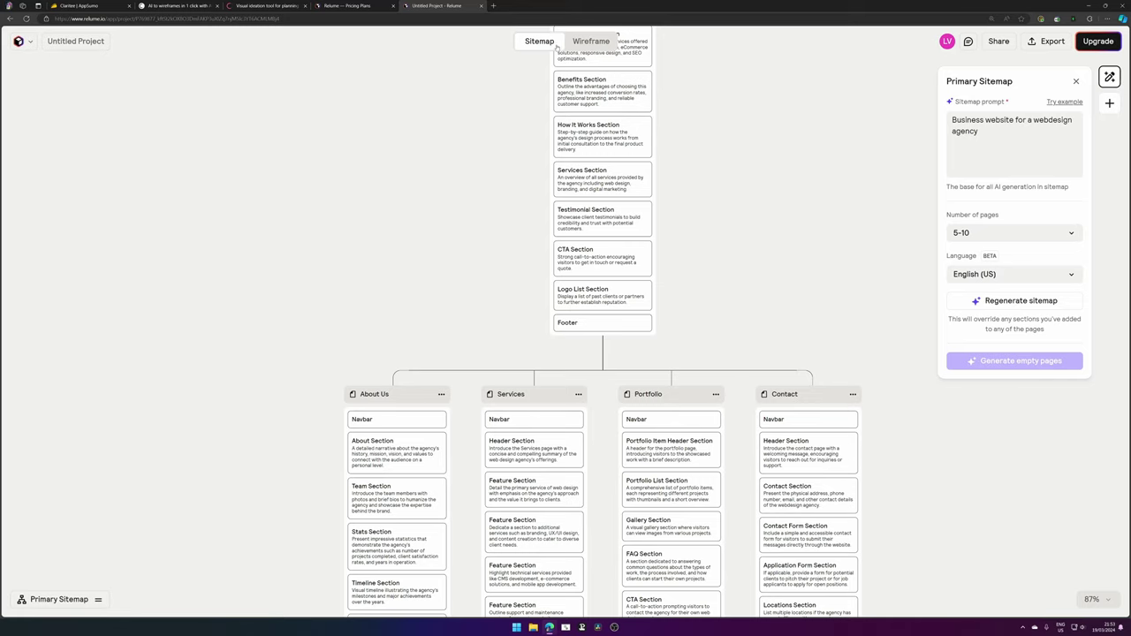
# Switch Relume to Wireframe view and scroll through the generated Home page, hero to footer
pyautogui.click(590, 42)
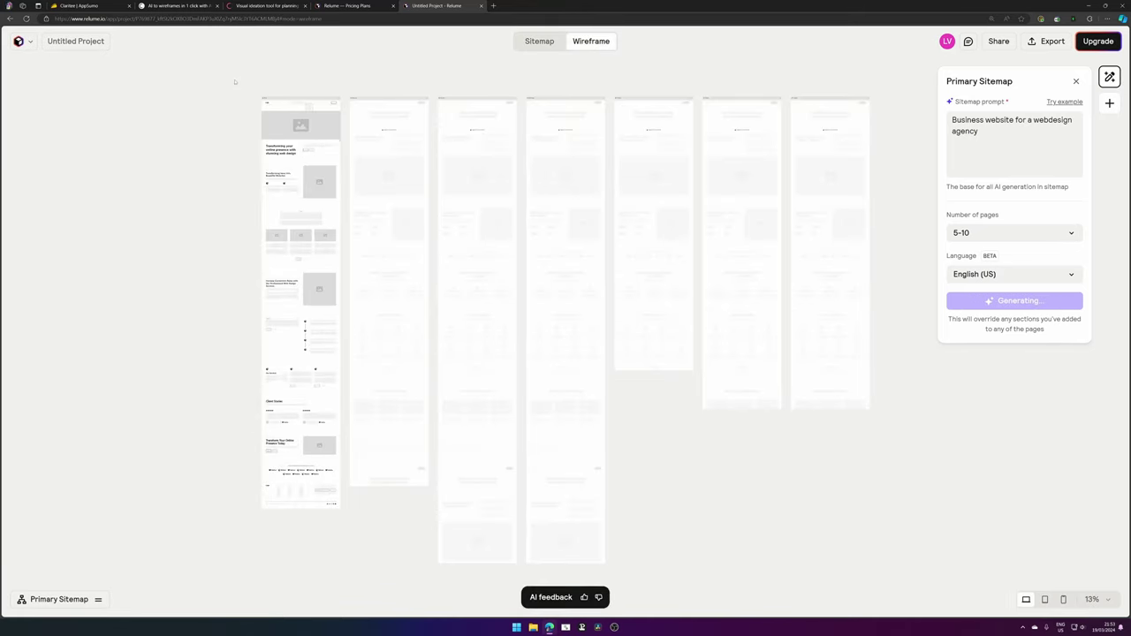
pyautogui.scroll(5, 239, 106)
pyautogui.scroll(-8, 262, 134)
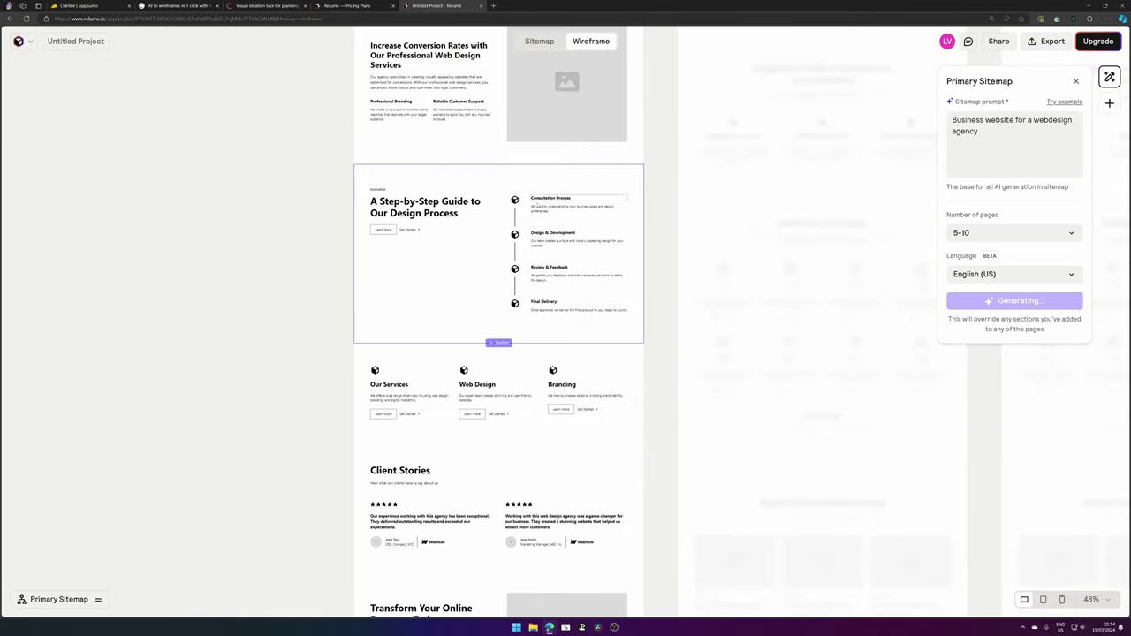
pyautogui.scroll(-2, 451, 282)
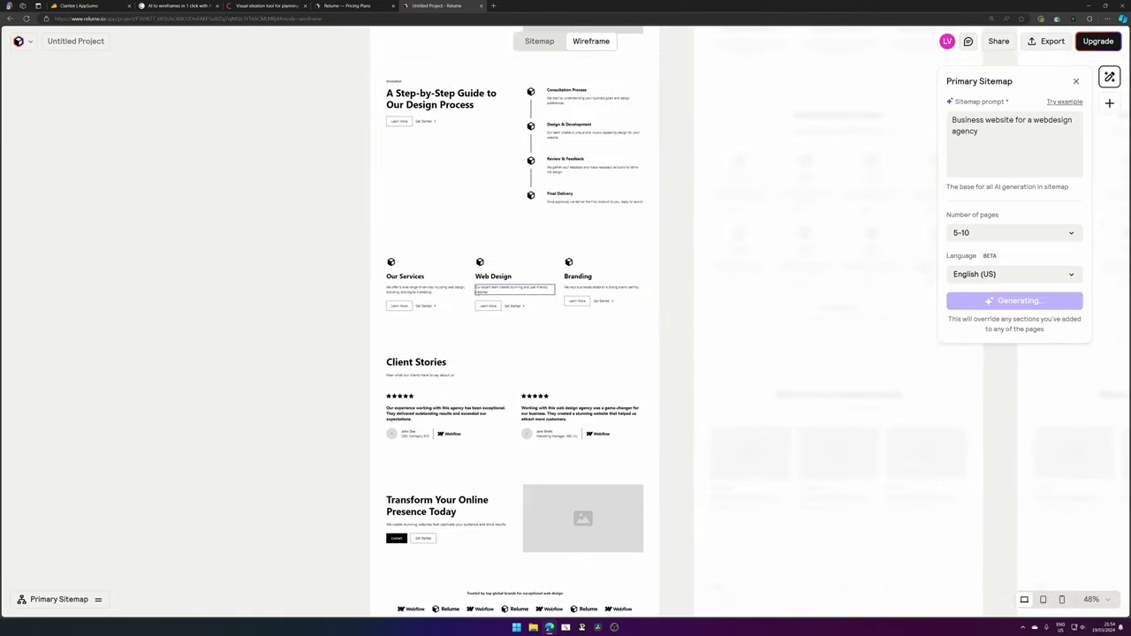
pyautogui.scroll(-3, 521, 323)
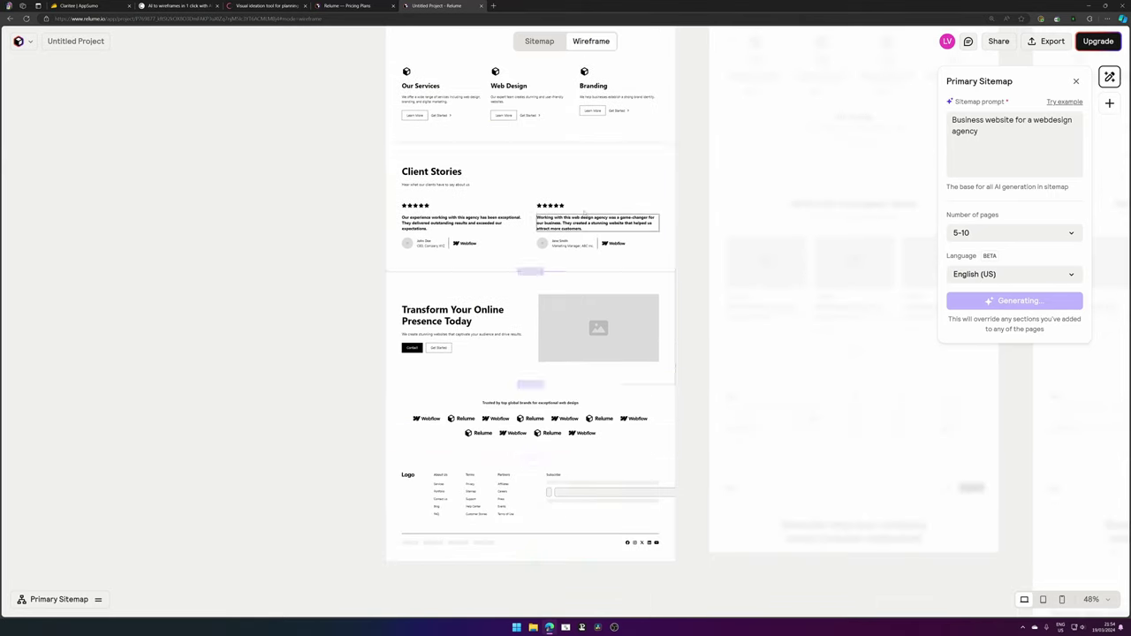
pyautogui.scroll(6, 656, 267)
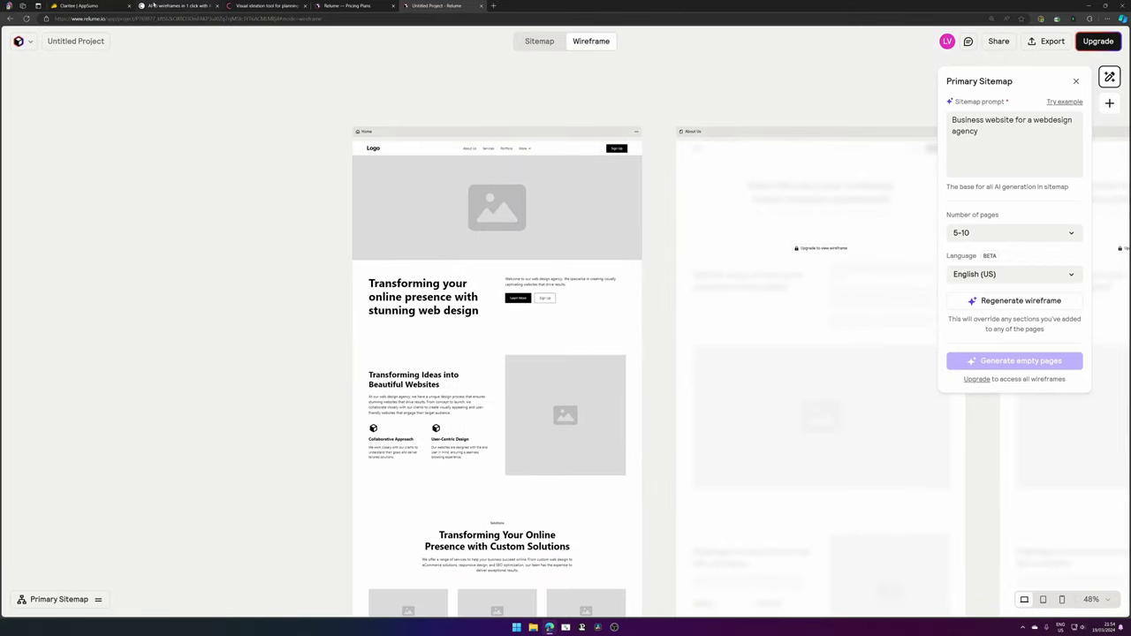
# Open the Claritee project's Sitemapping board and zoom out
pyautogui.click(265, 5)
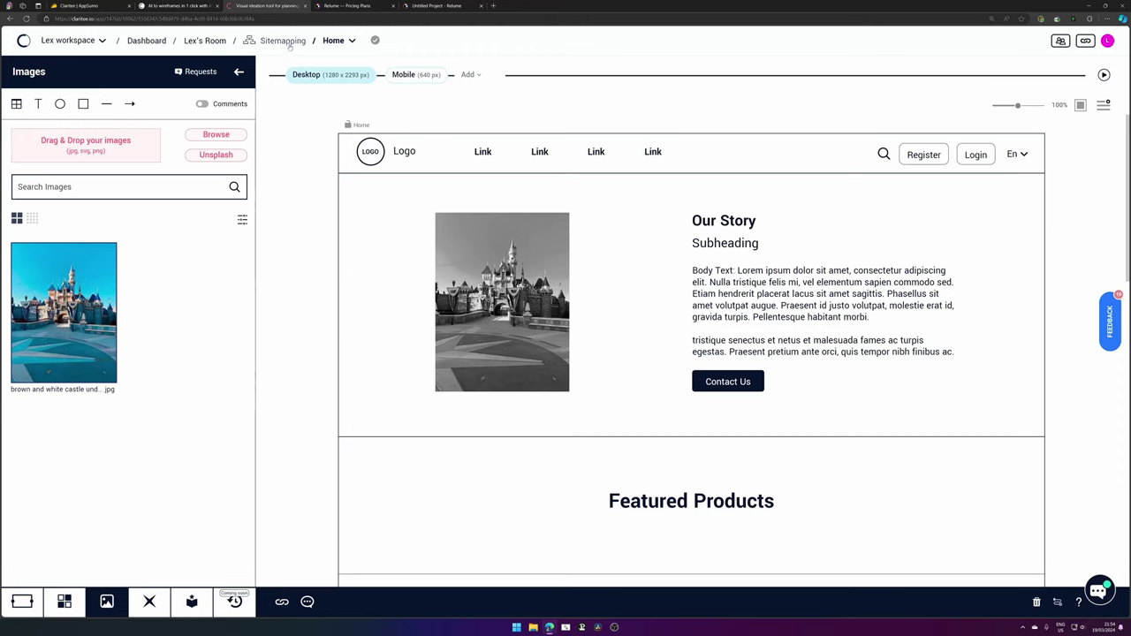
pyautogui.click(283, 41)
pyautogui.scroll(-6, 334, 168)
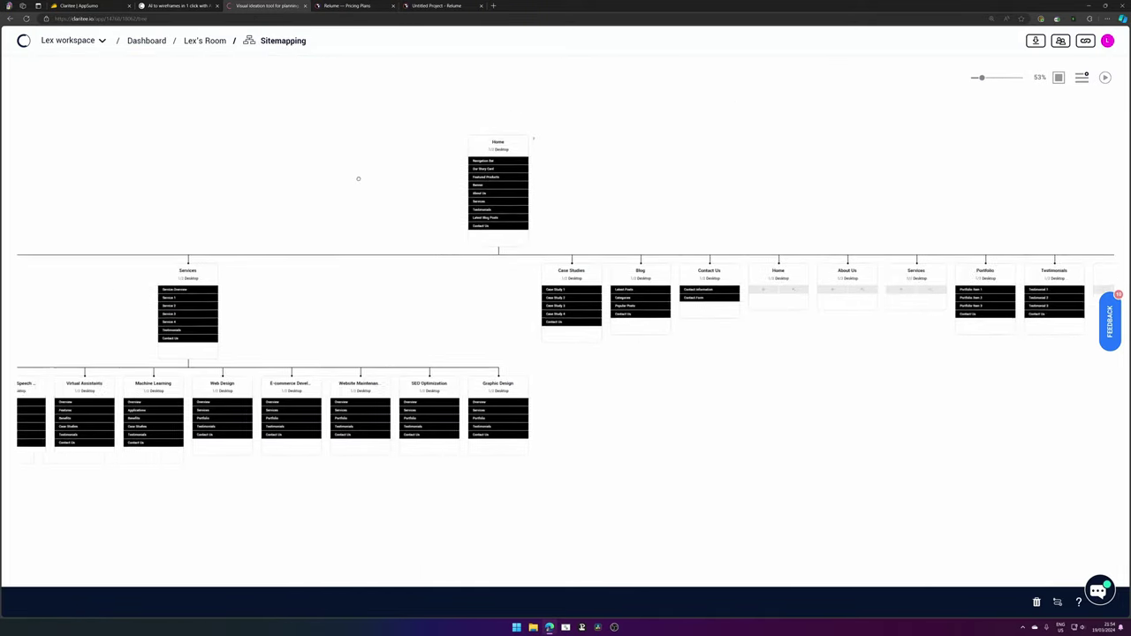
# Compare Relume's sitemap and Home wireframe against Claritee's sitemap, panning across Relume's child pages
pyautogui.click(347, 5)
pyautogui.click(440, 6)
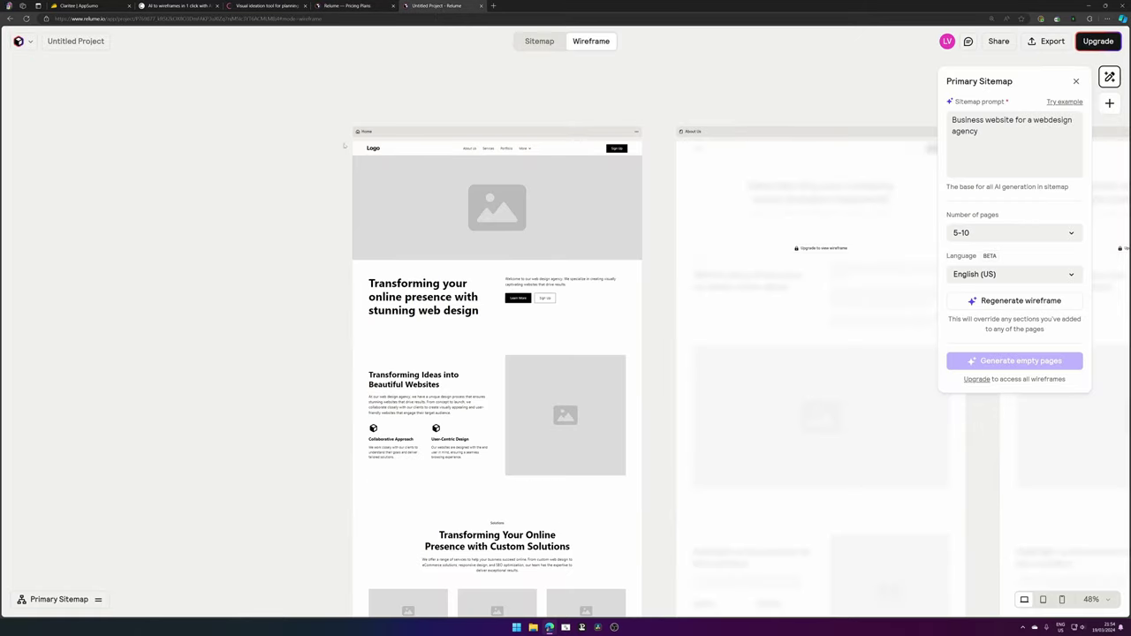
pyautogui.click(539, 41)
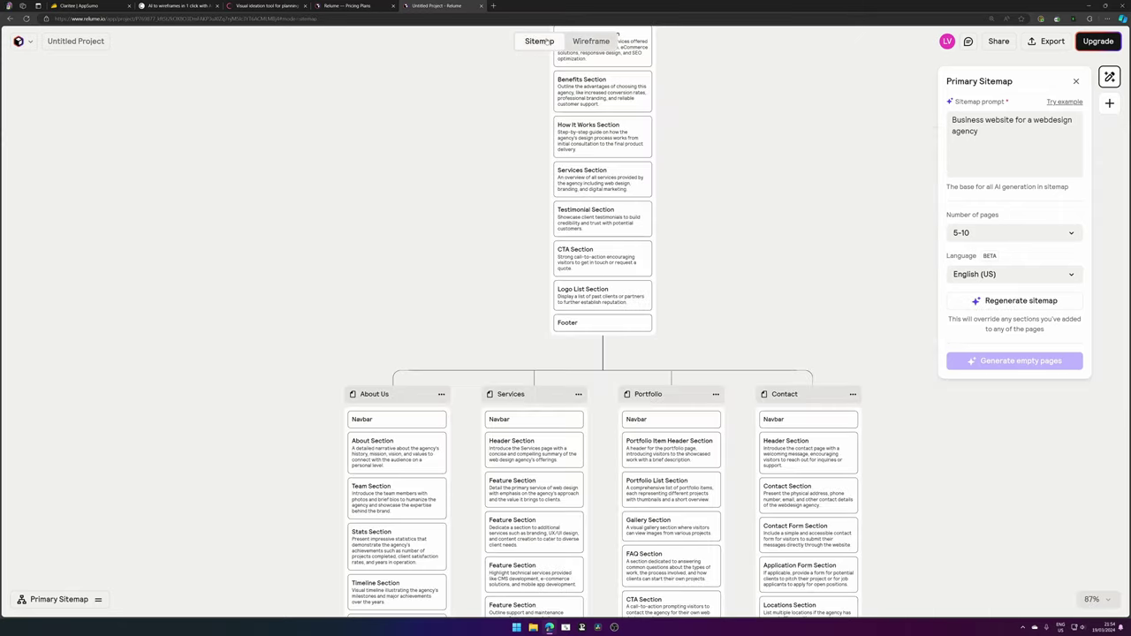
pyautogui.click(289, 5)
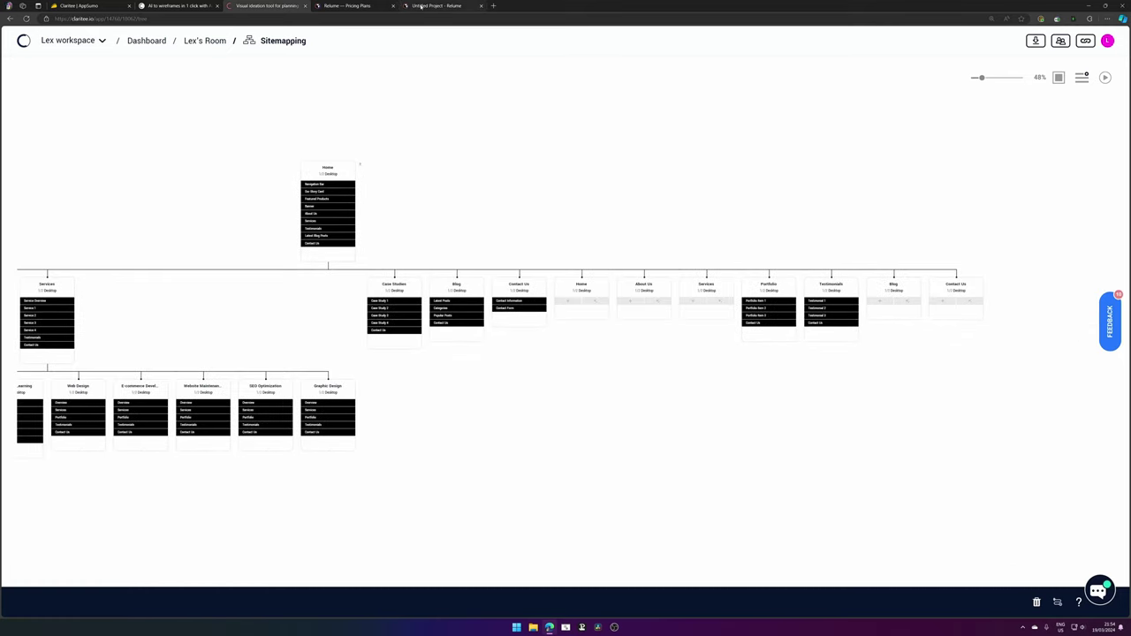
pyautogui.click(362, 7)
pyautogui.click(433, 5)
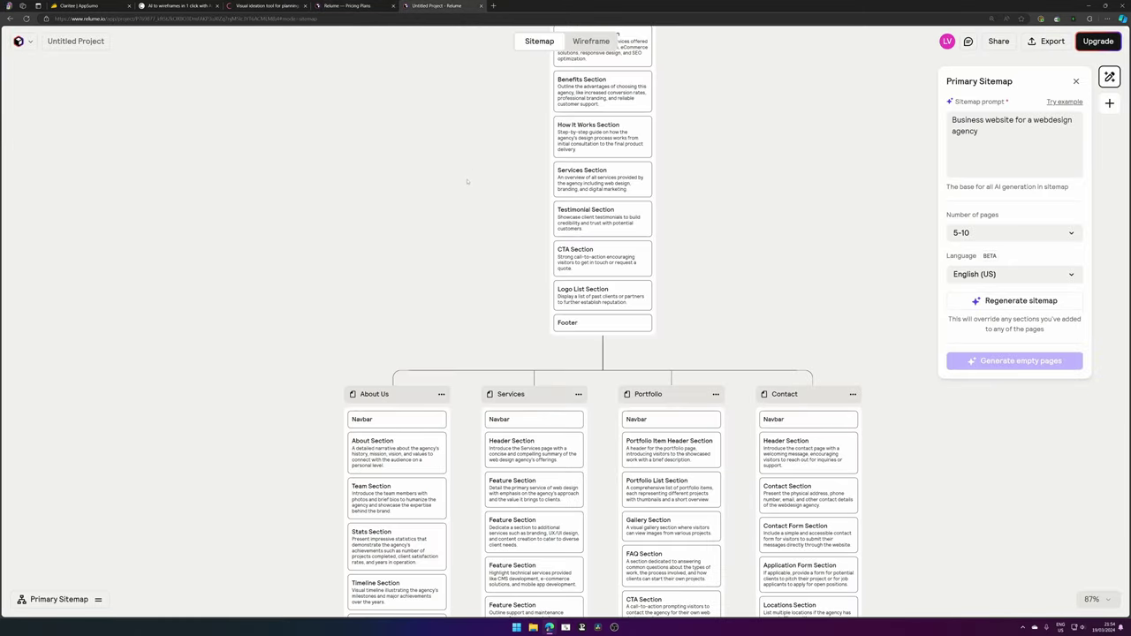
pyautogui.scroll(-1, 466, 182)
pyautogui.scroll(3, 441, 301)
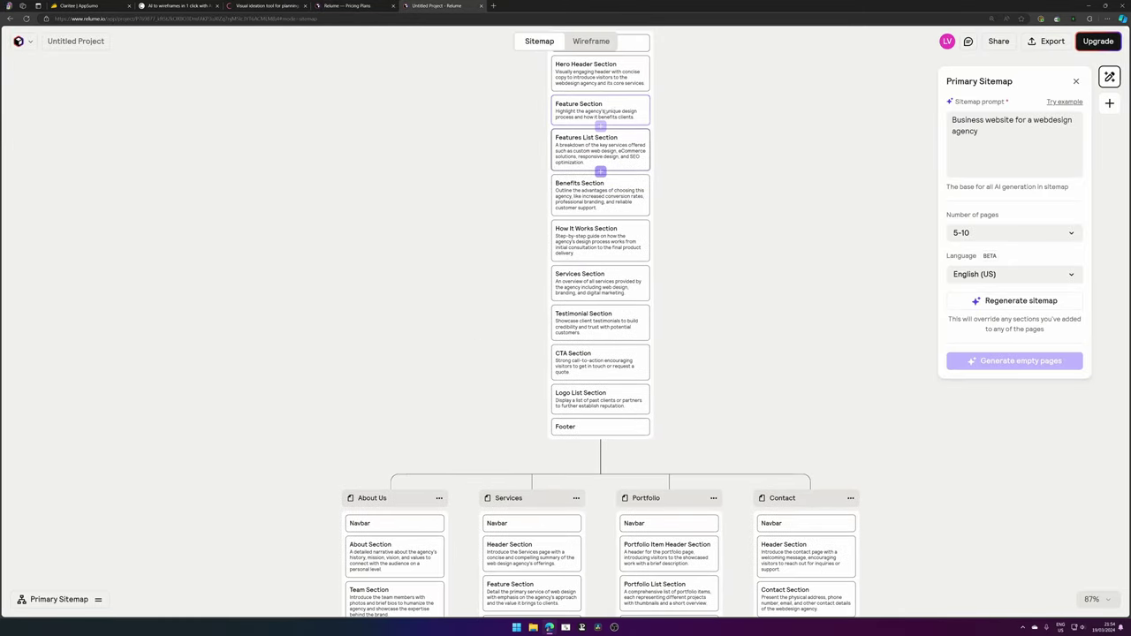
pyautogui.moveTo(770, 346); pyautogui.dragTo(731, 210)
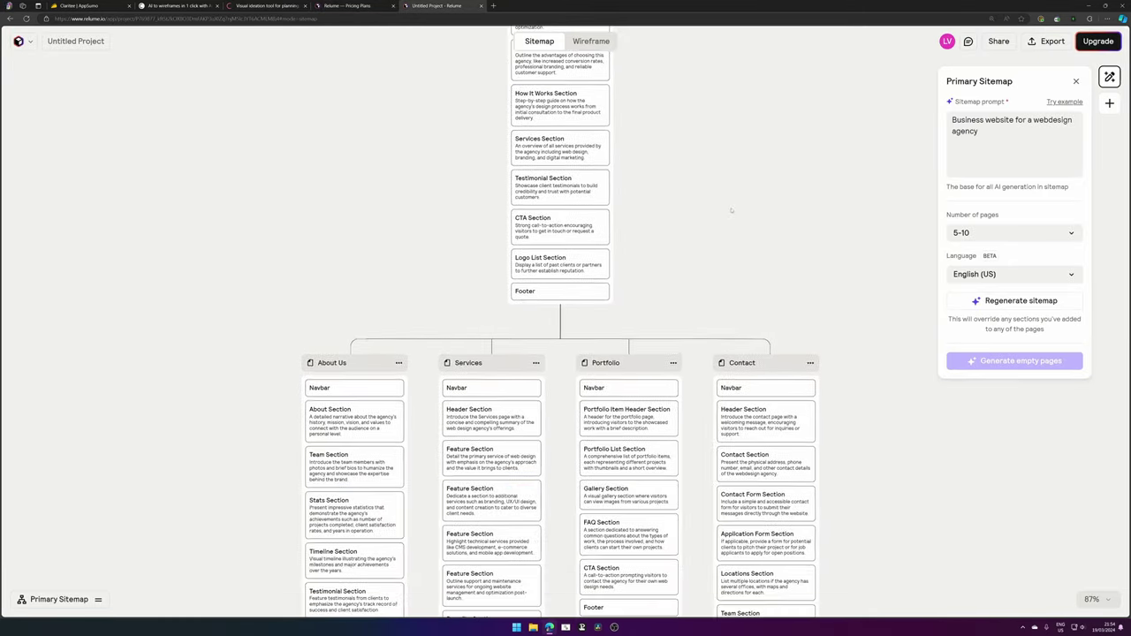
pyautogui.click(590, 41)
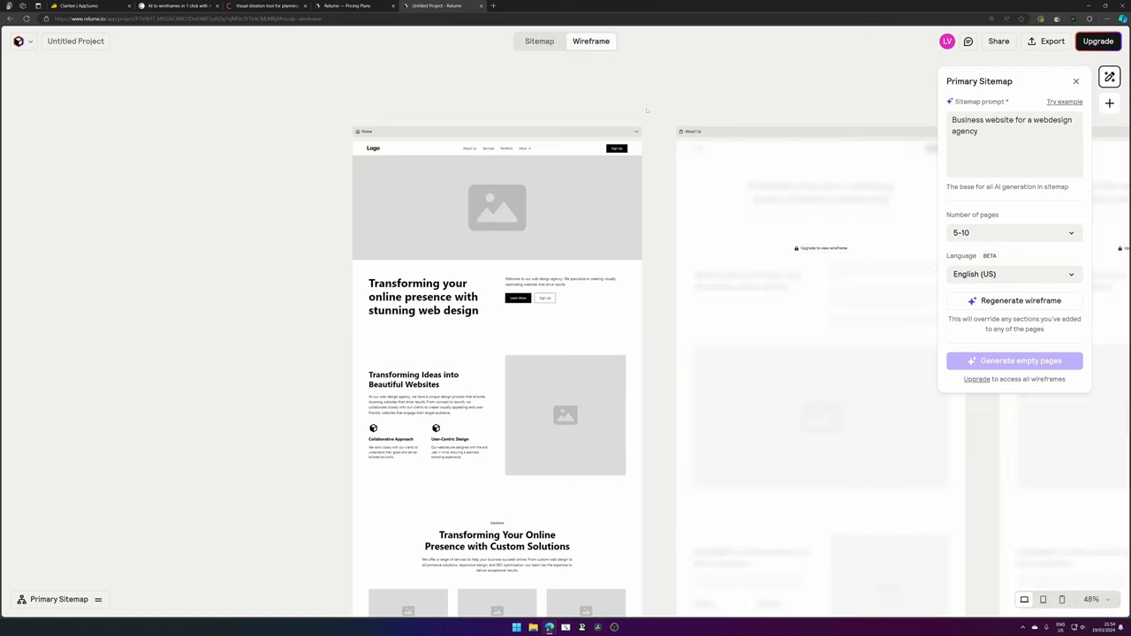
# Return to Claritee's sitemap of Home, Services, Case Studies, Blog, Portfolio and Testimonials
pyautogui.click(265, 5)
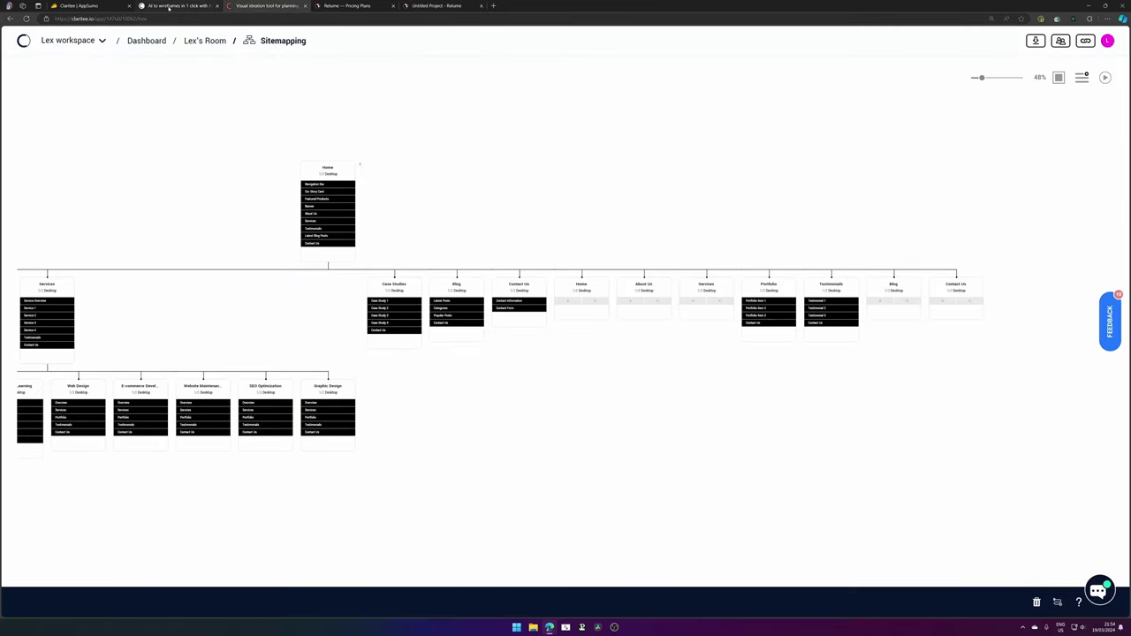